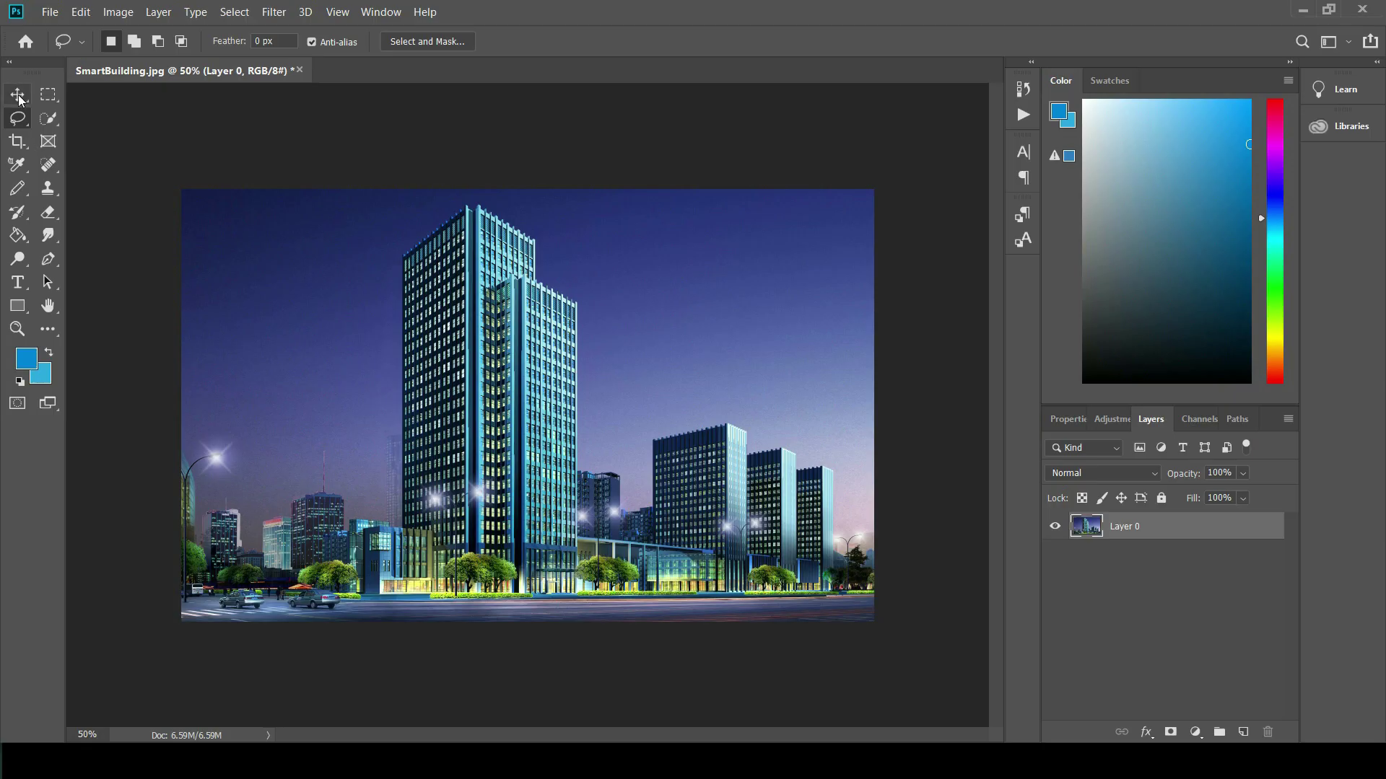
Switch to the Rectangular Marquee and box-select the tall tower's main body
click(17, 119)
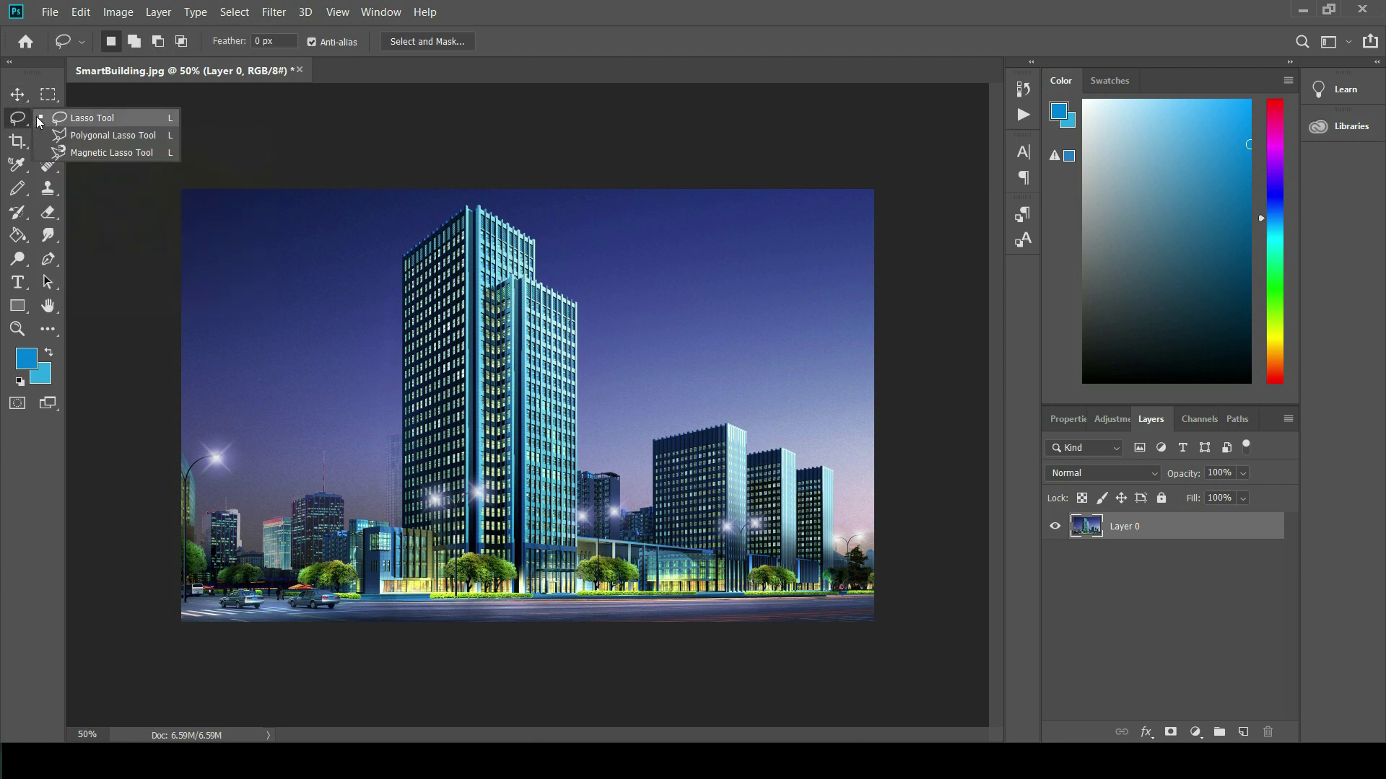
click(79, 119)
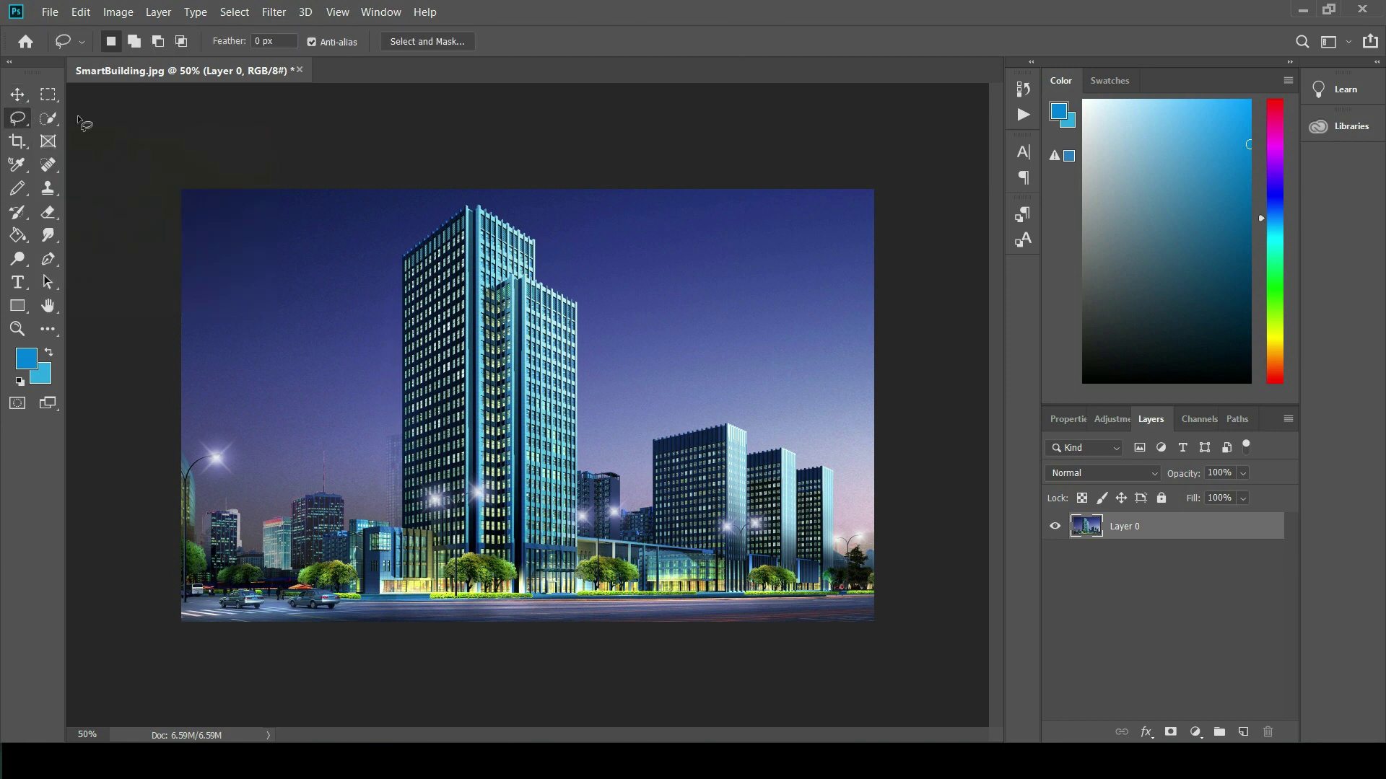
click(47, 94)
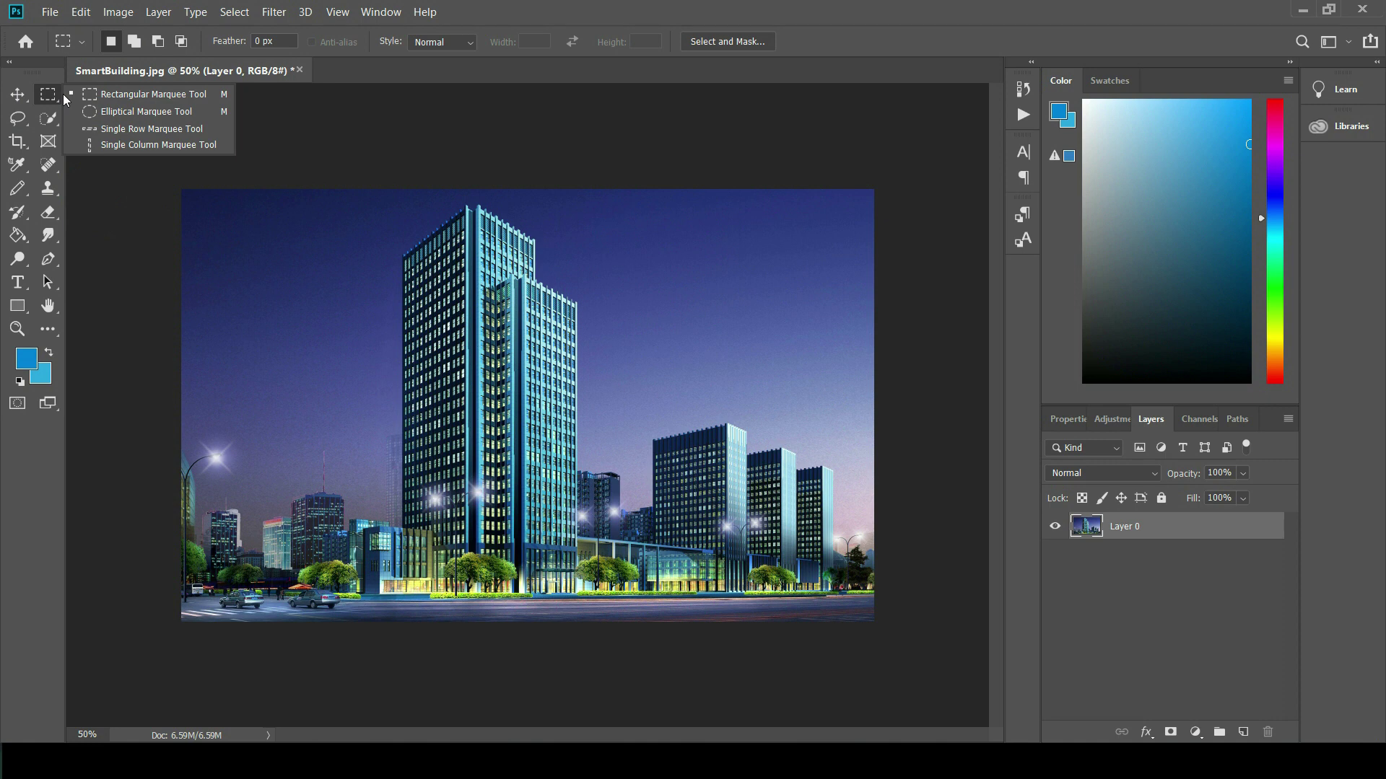
click(137, 95)
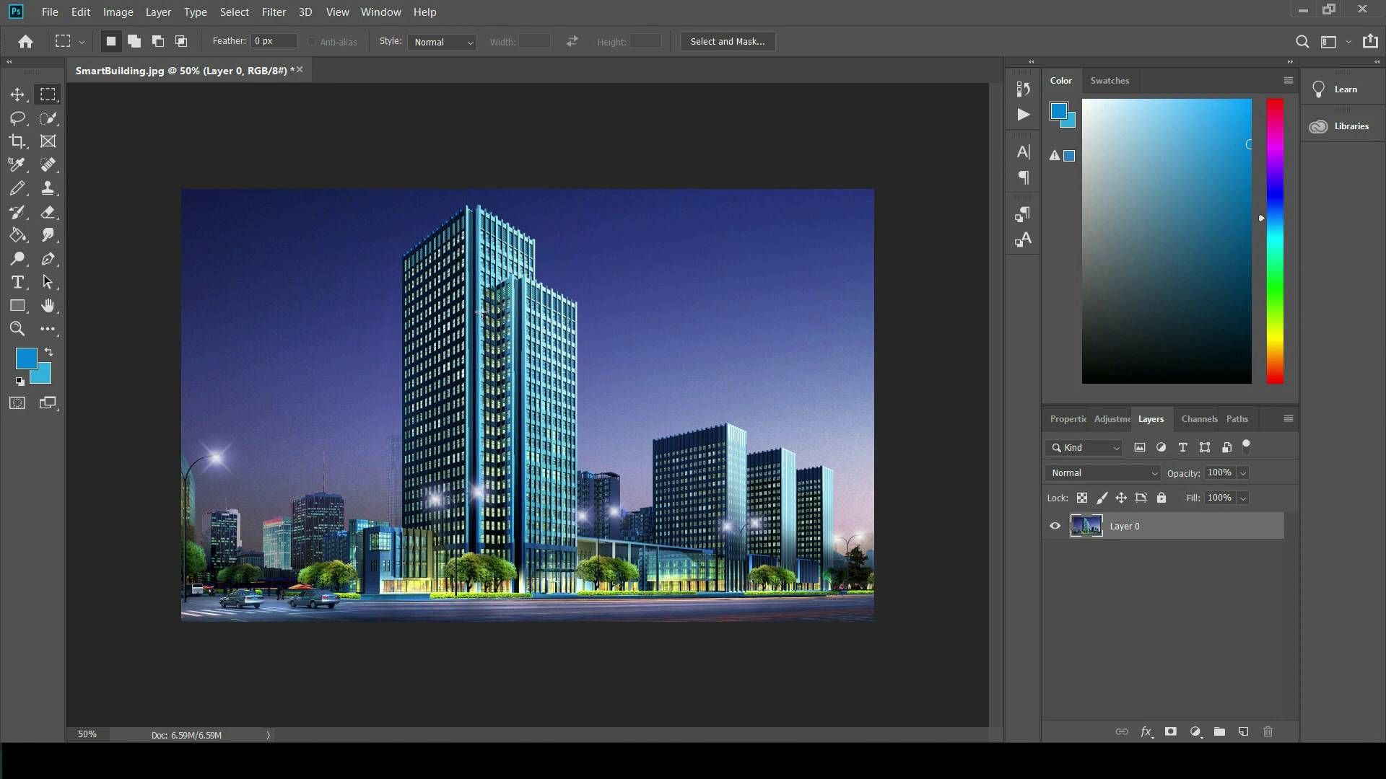
drag(404, 258, 478, 445)
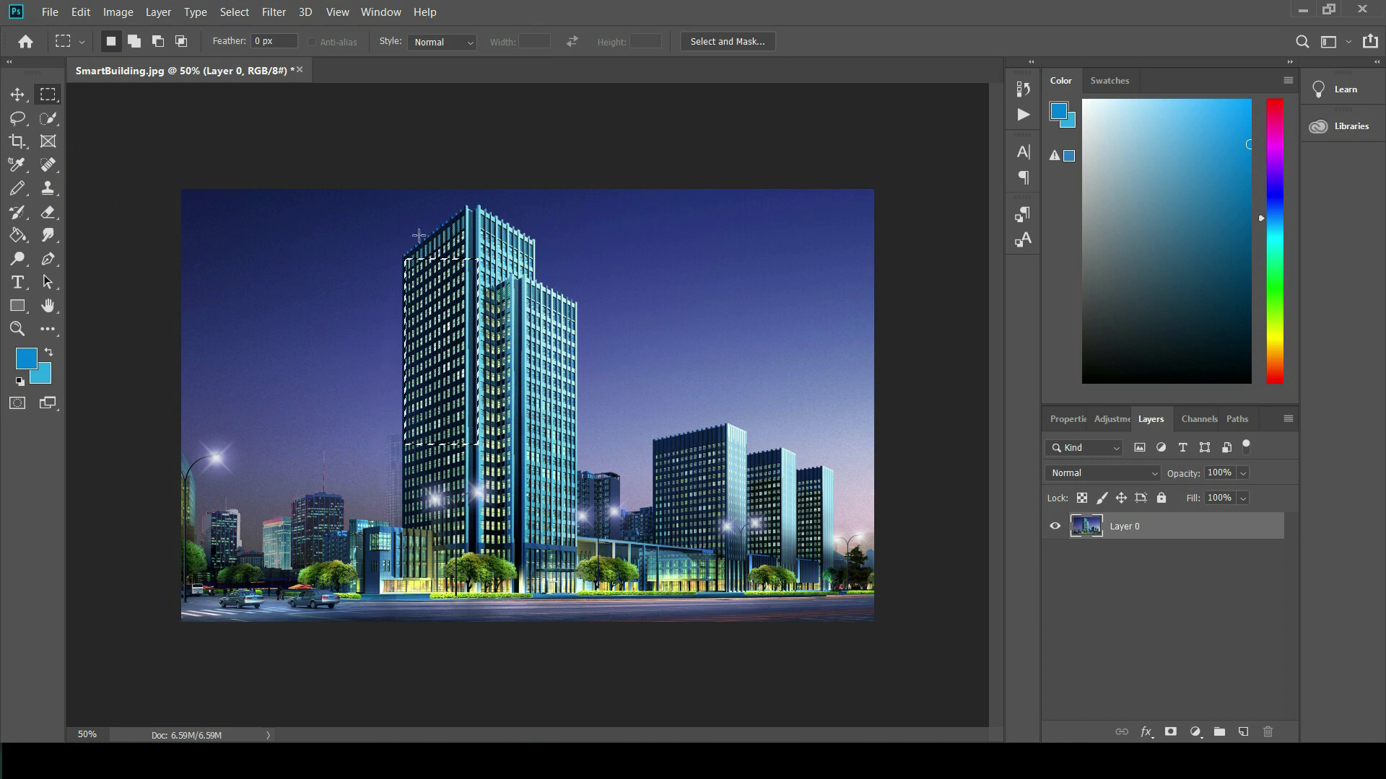
Add three more rectangles over the tower in Add mode, then deselect everything
click(135, 42)
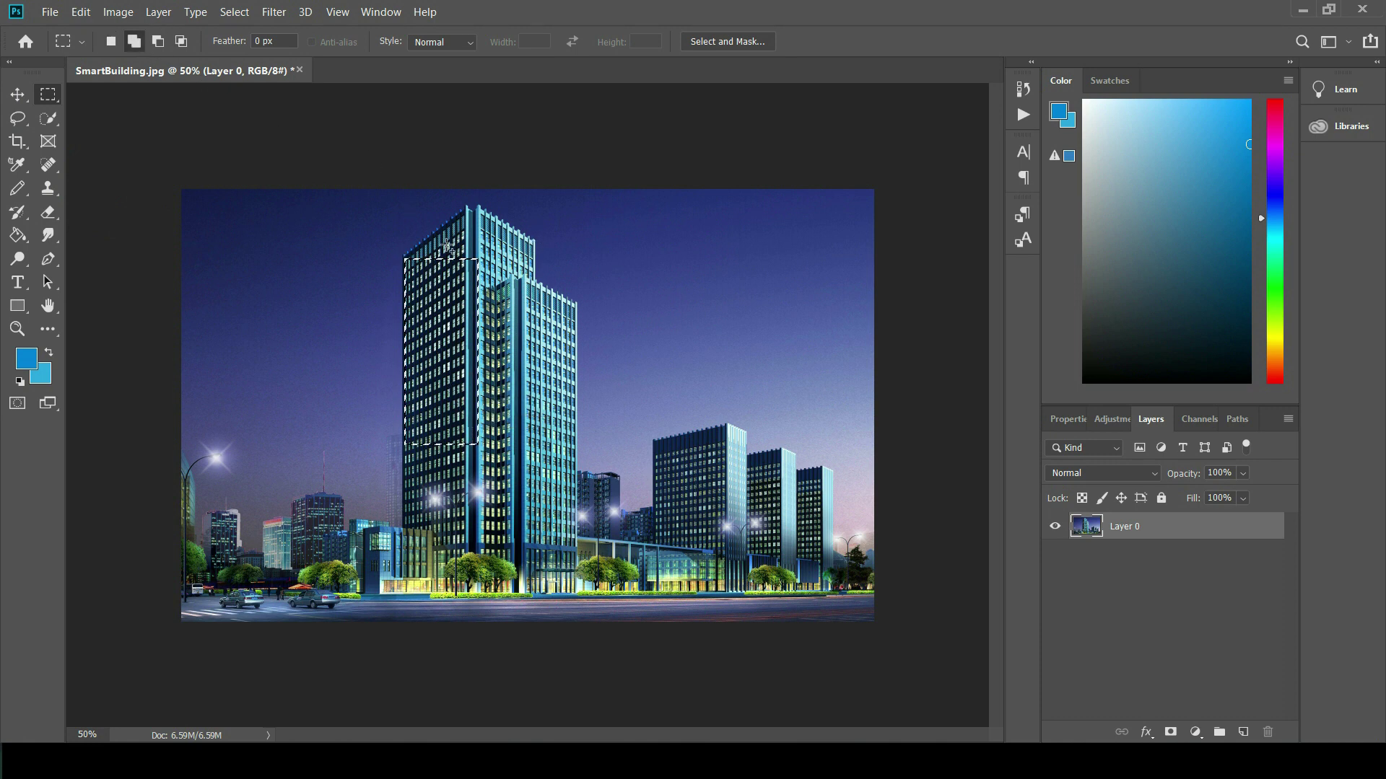
drag(444, 235, 511, 315)
drag(496, 226, 580, 449)
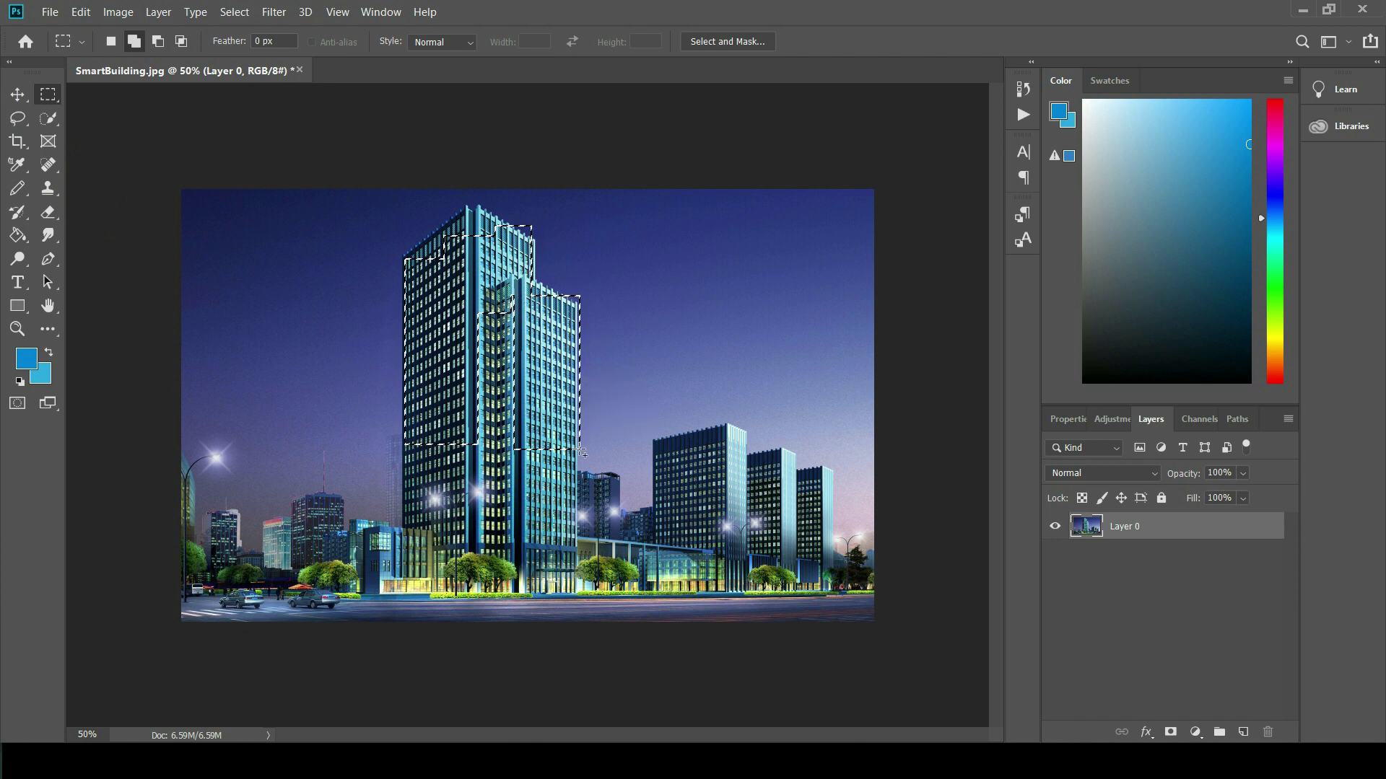
drag(446, 290, 530, 461)
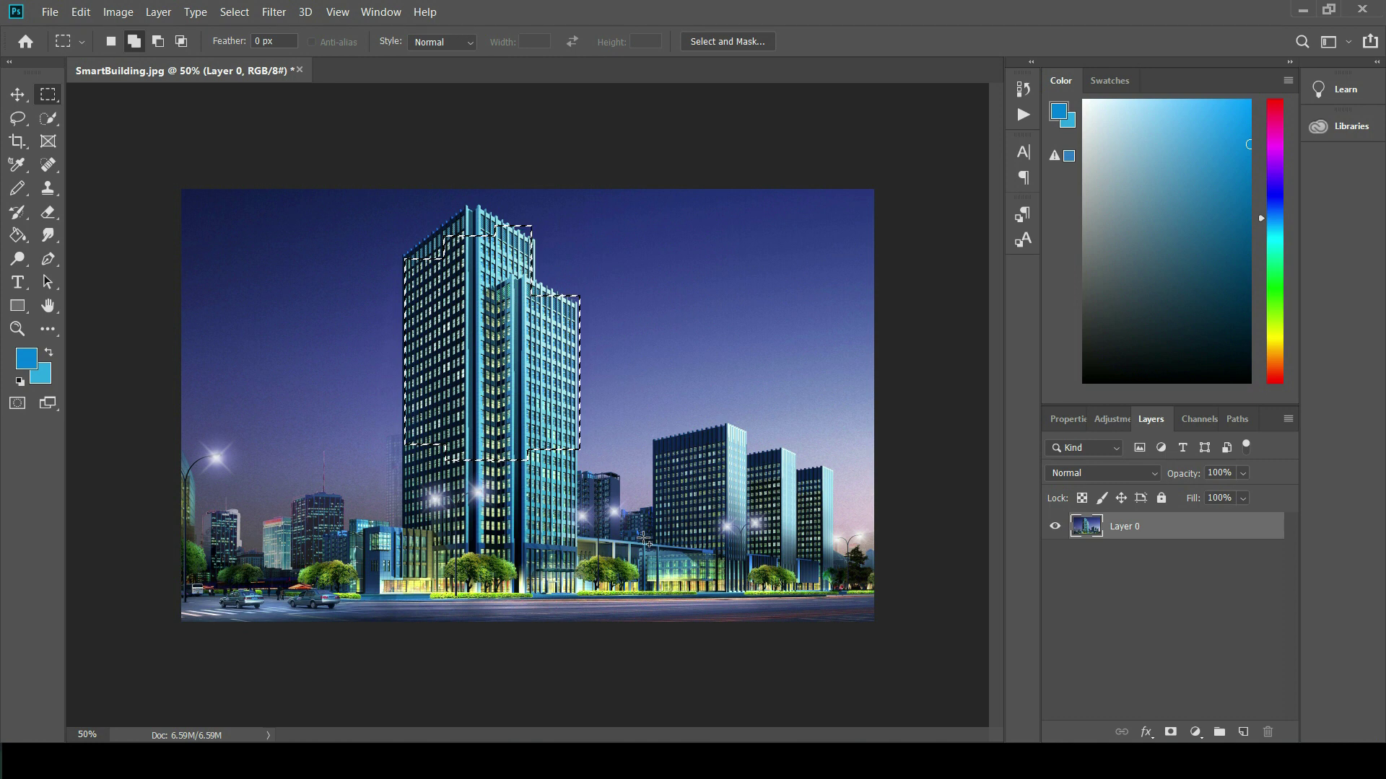
key(ctrl+d)
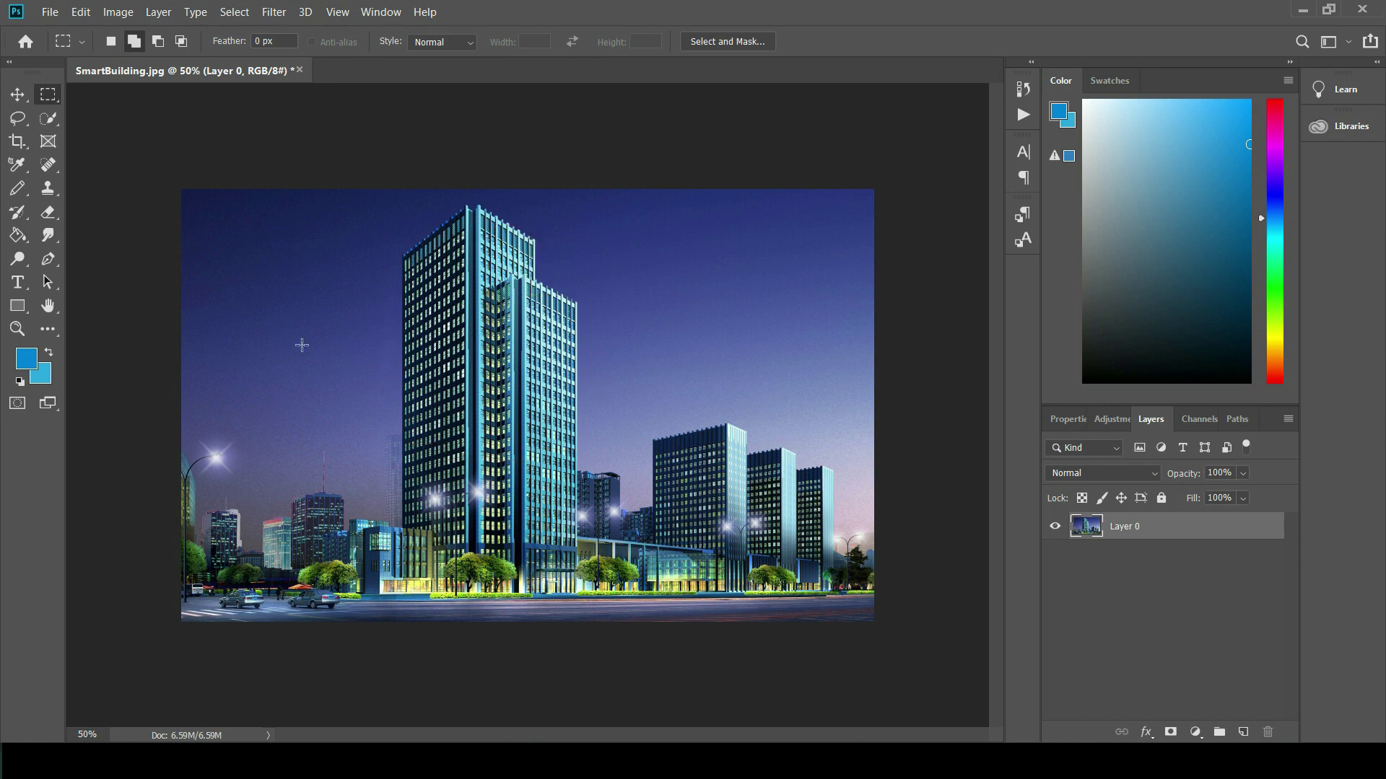
Return to the Lasso, zoom in, freehand-trace the tower roof, then deselect
click(18, 118)
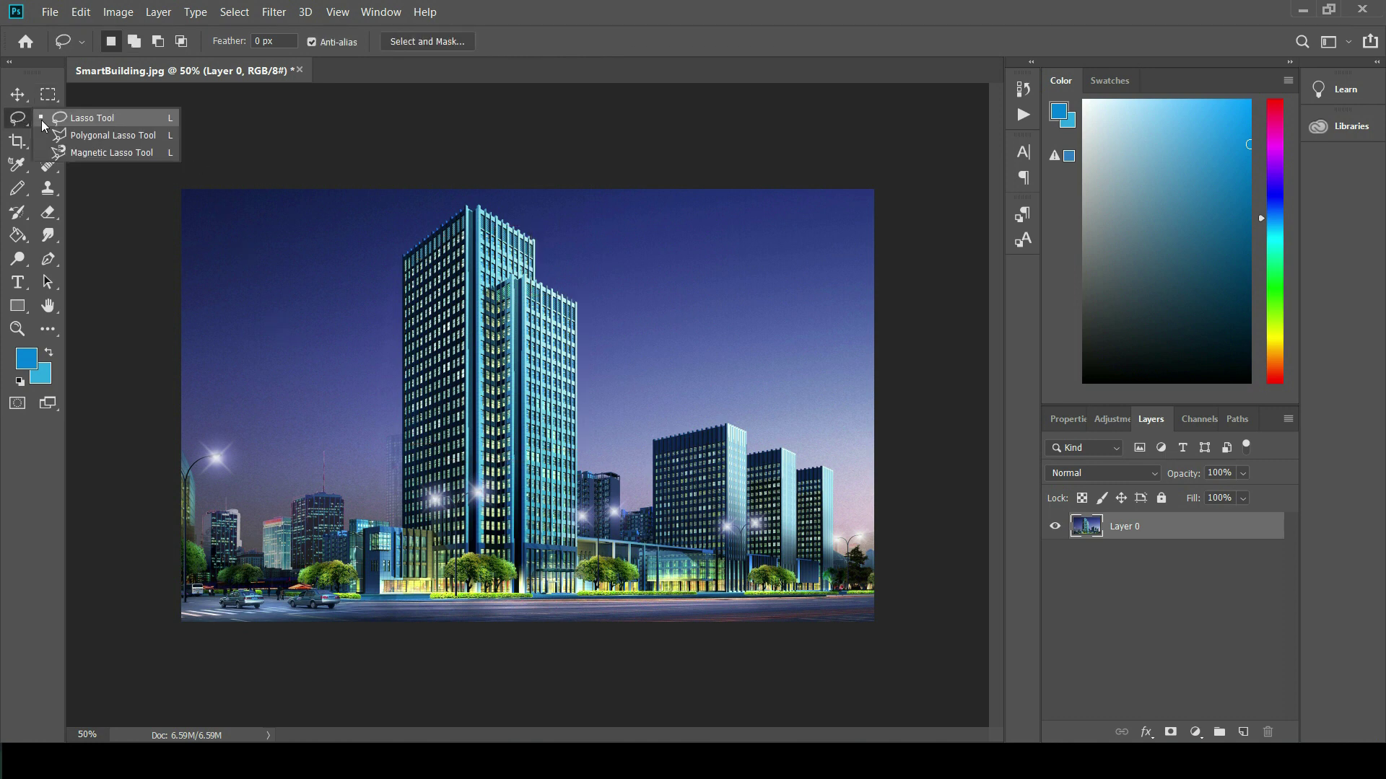
click(64, 121)
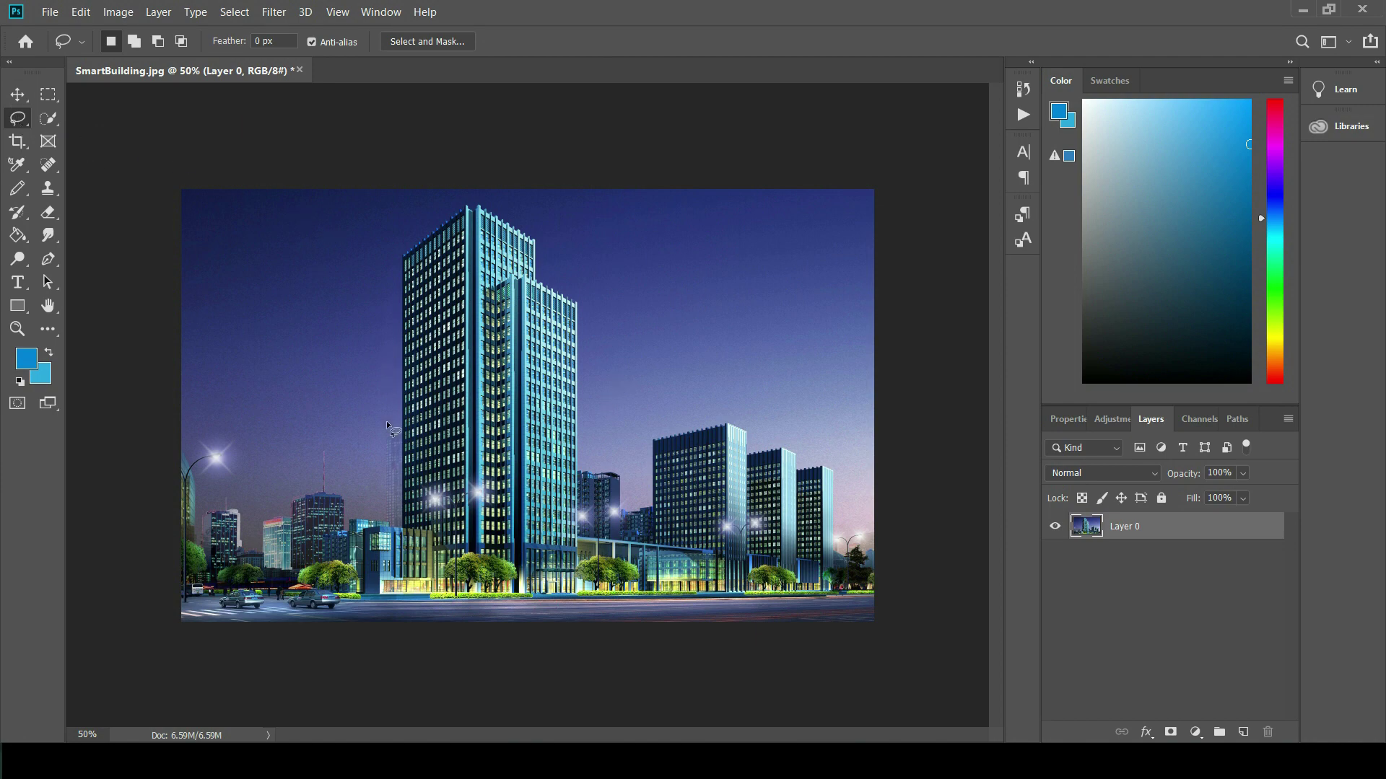
key(ctrl+plus)
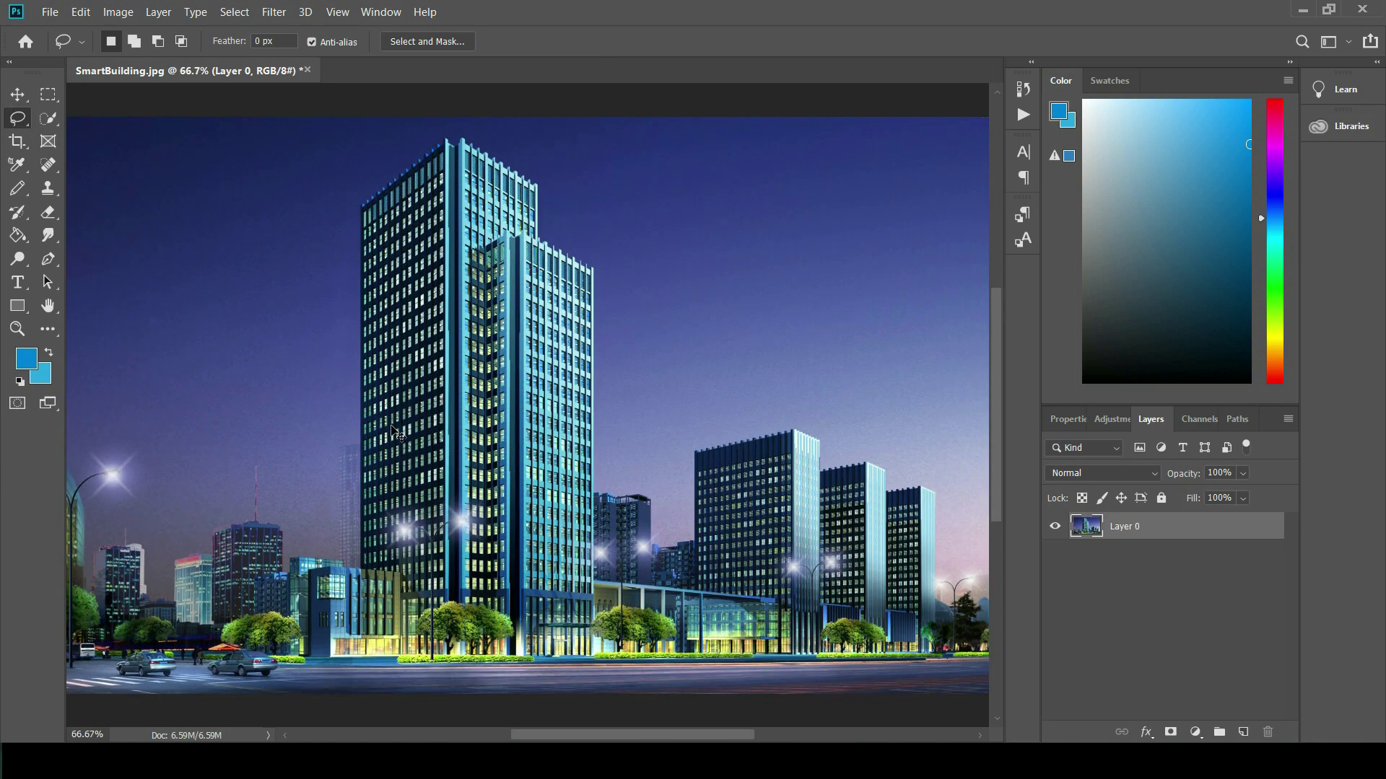
key(ctrl+plus)
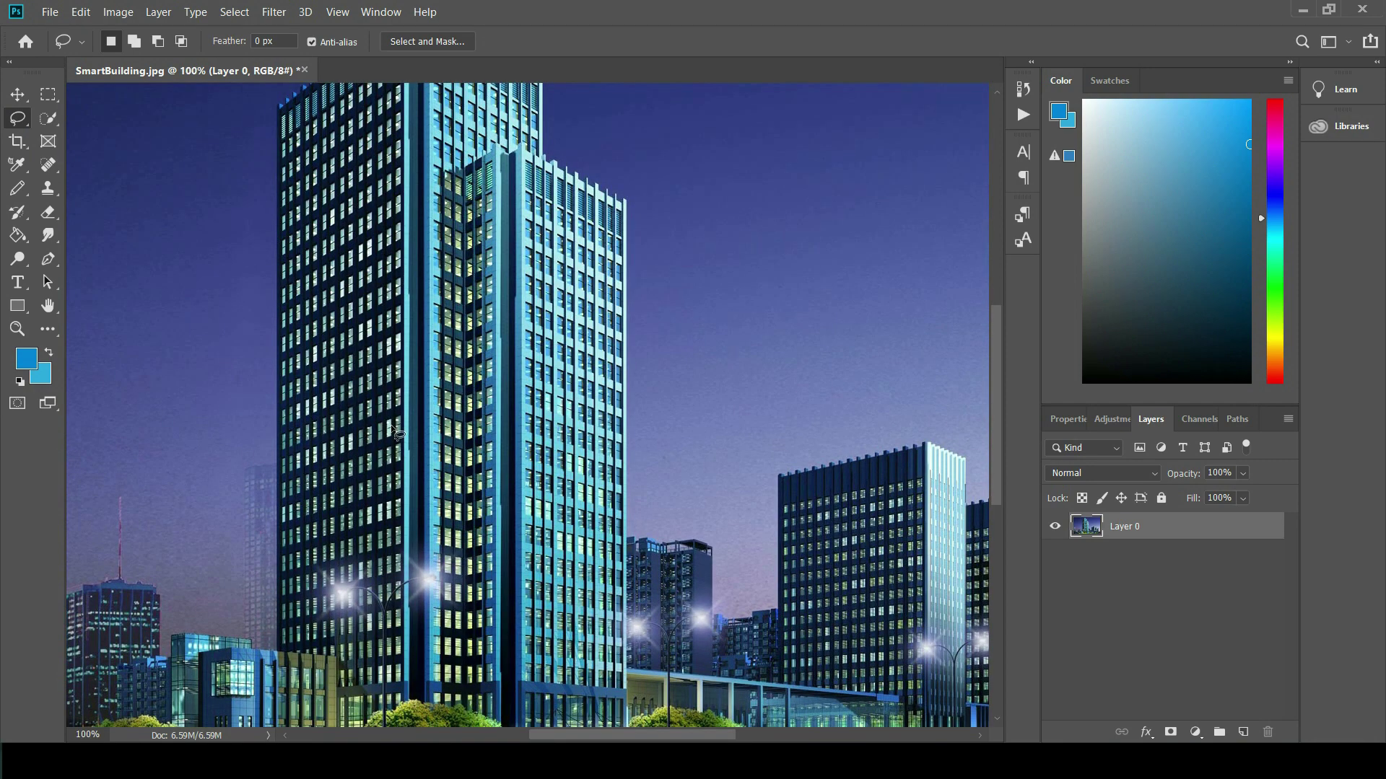
scroll(505, 303, up, 3)
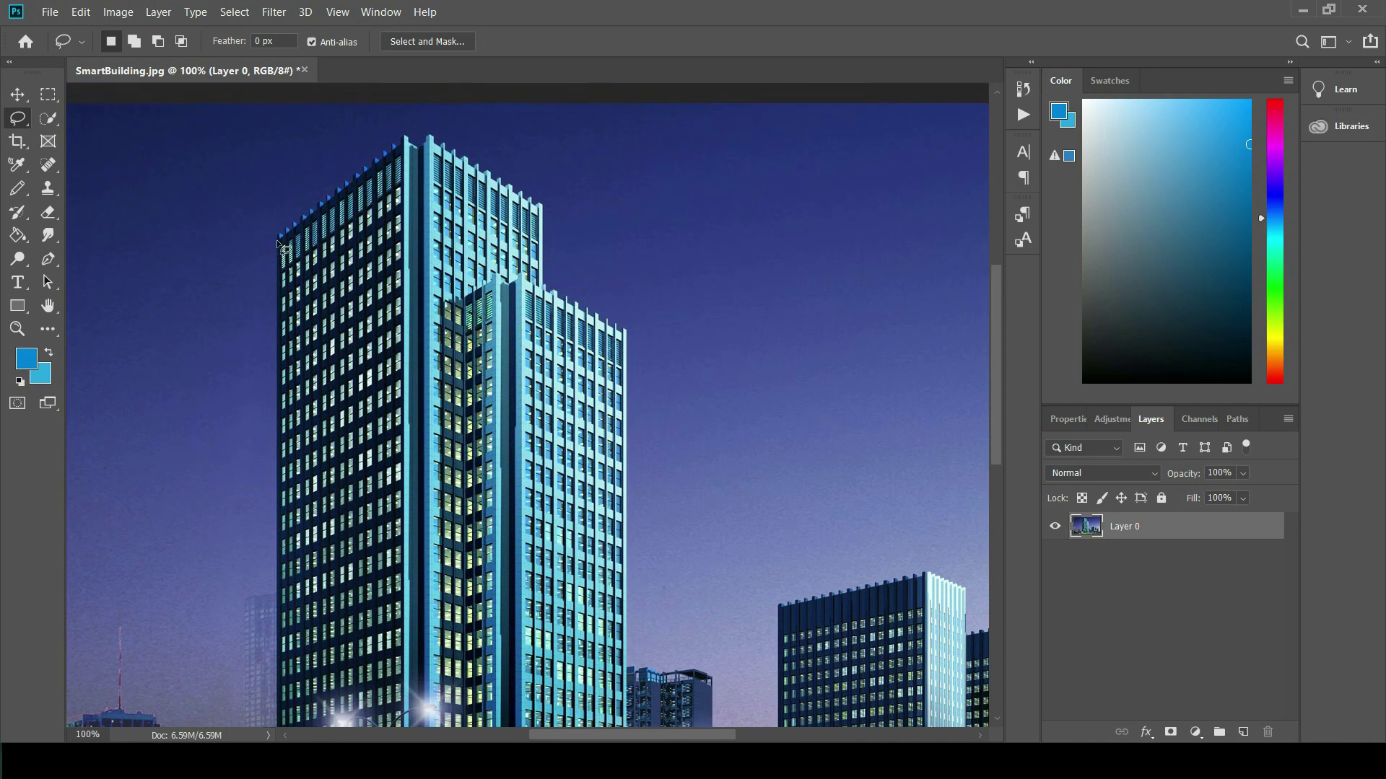
mouse_move(281, 235)
mouse_down()
mouse_move(426, 148)
mouse_move(550, 201)
mouse_move(556, 289)
mouse_move(621, 311)
mouse_move(638, 378)
mouse_move(635, 729)
mouse_up()
scroll(466, 505, down, 2)
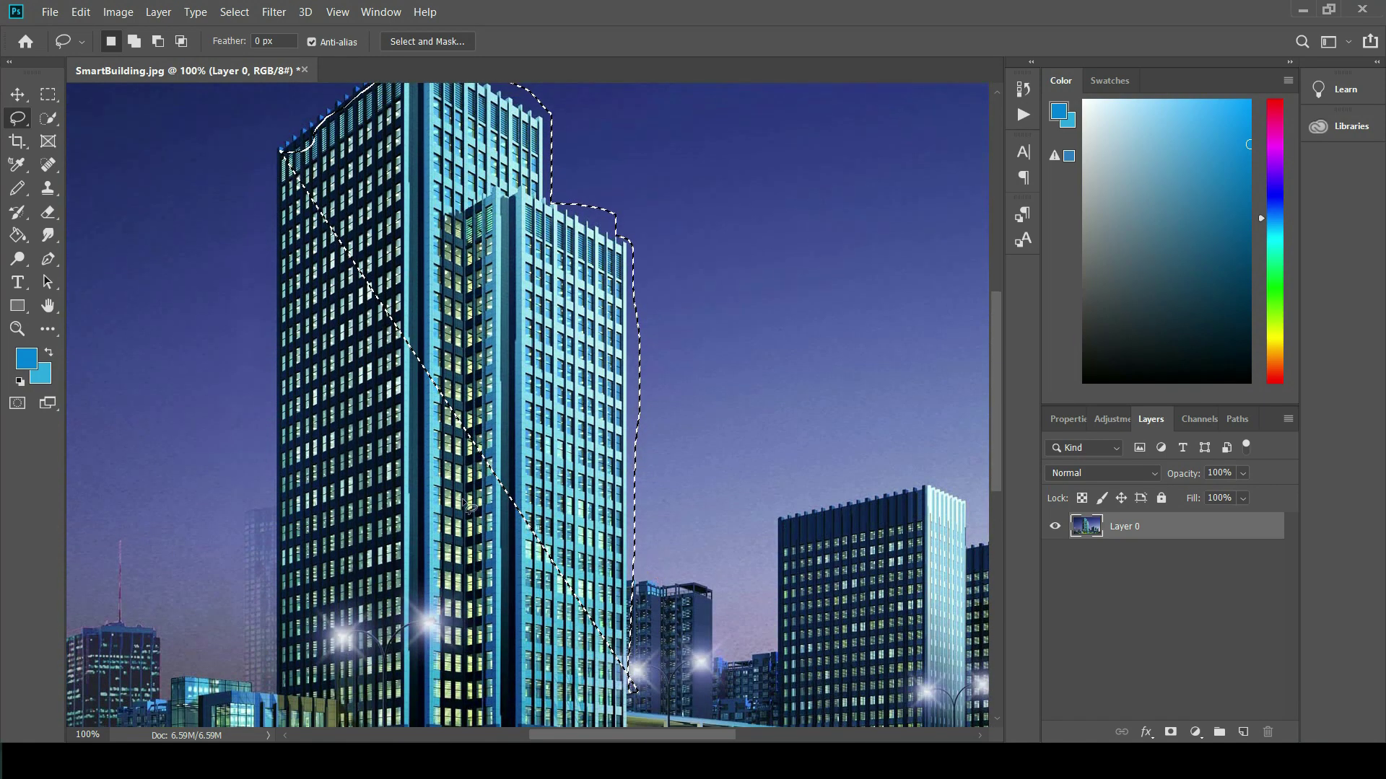
key(ctrl+d)
Practice freehand outlines down the tower and around the low building by the trees
mouse_move(330, 407)
mouse_down()
mouse_move(257, 619)
mouse_move(493, 367)
mouse_up()
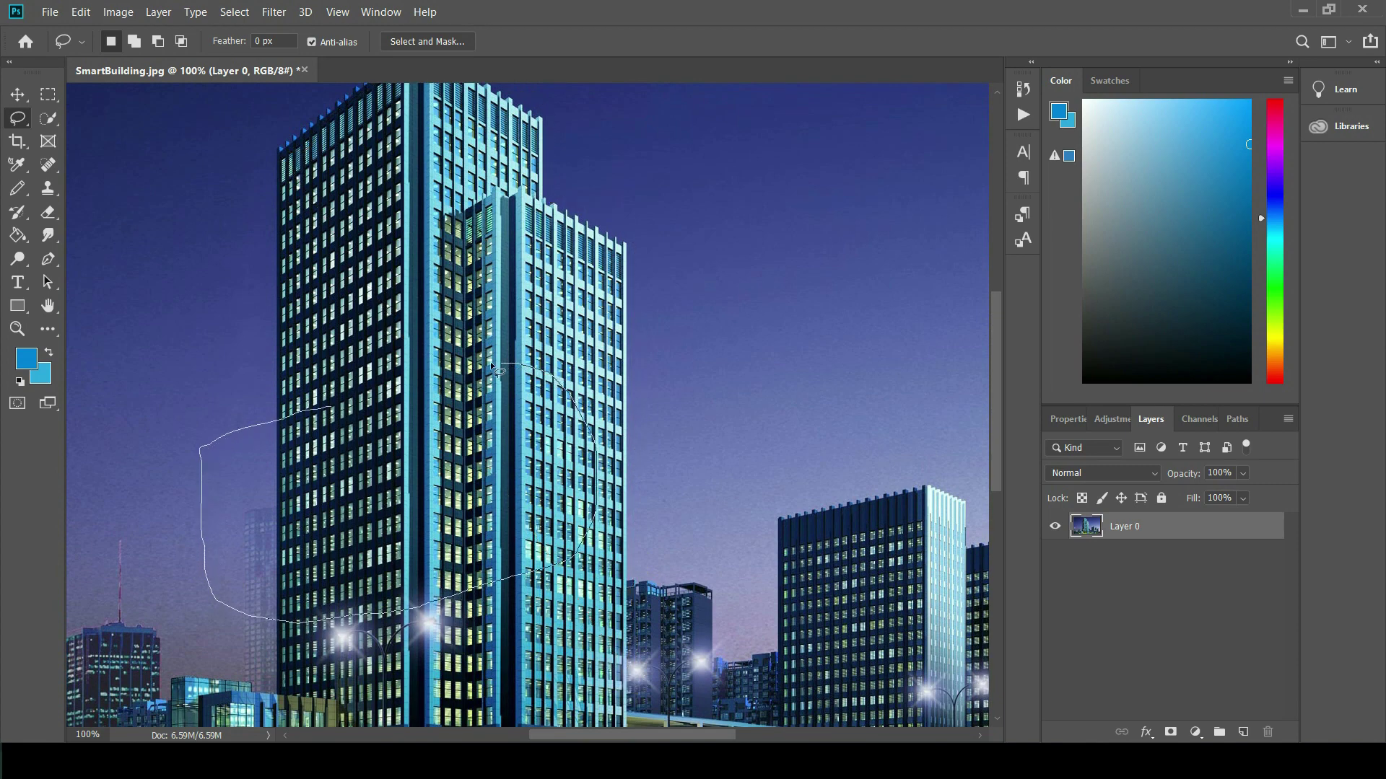
drag(493, 367, 330, 408)
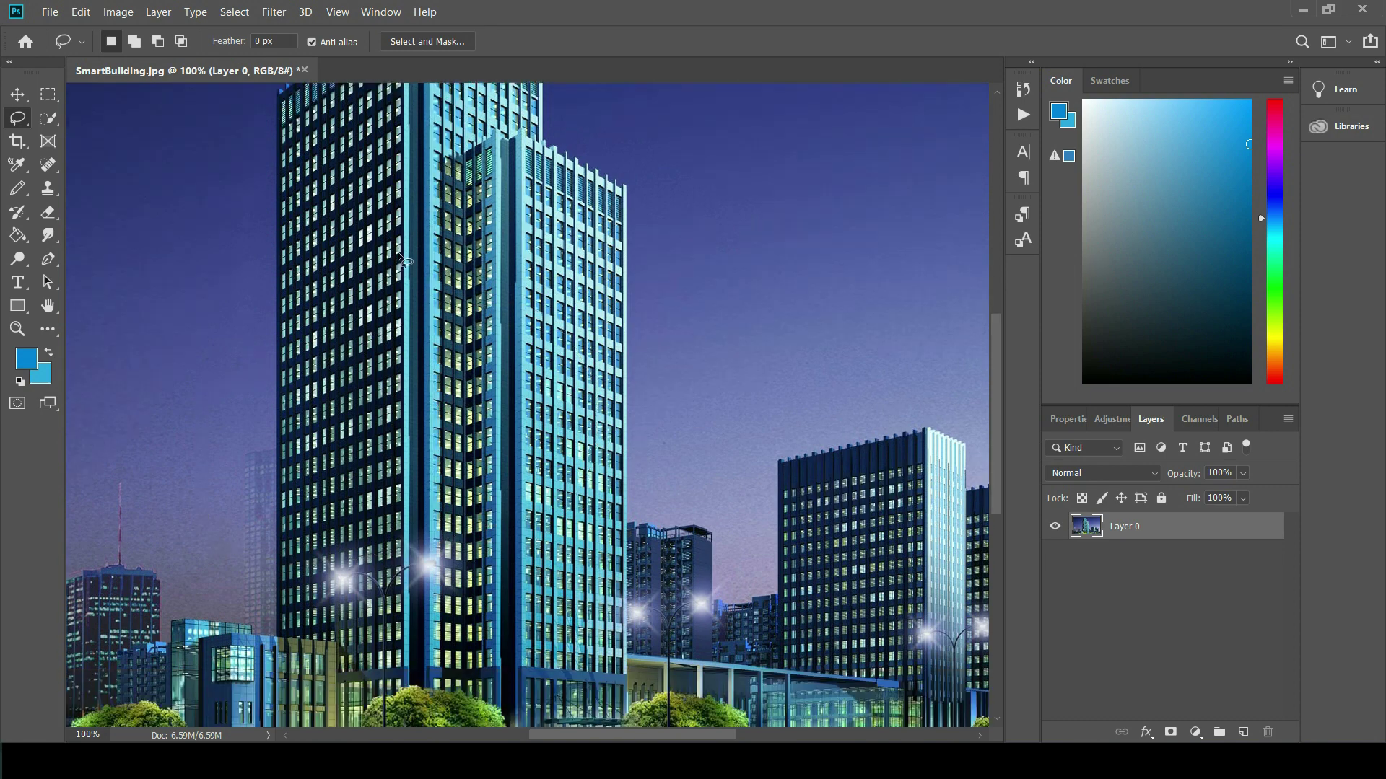
scroll(474, 319, down, 3)
key(ctrl+minus)
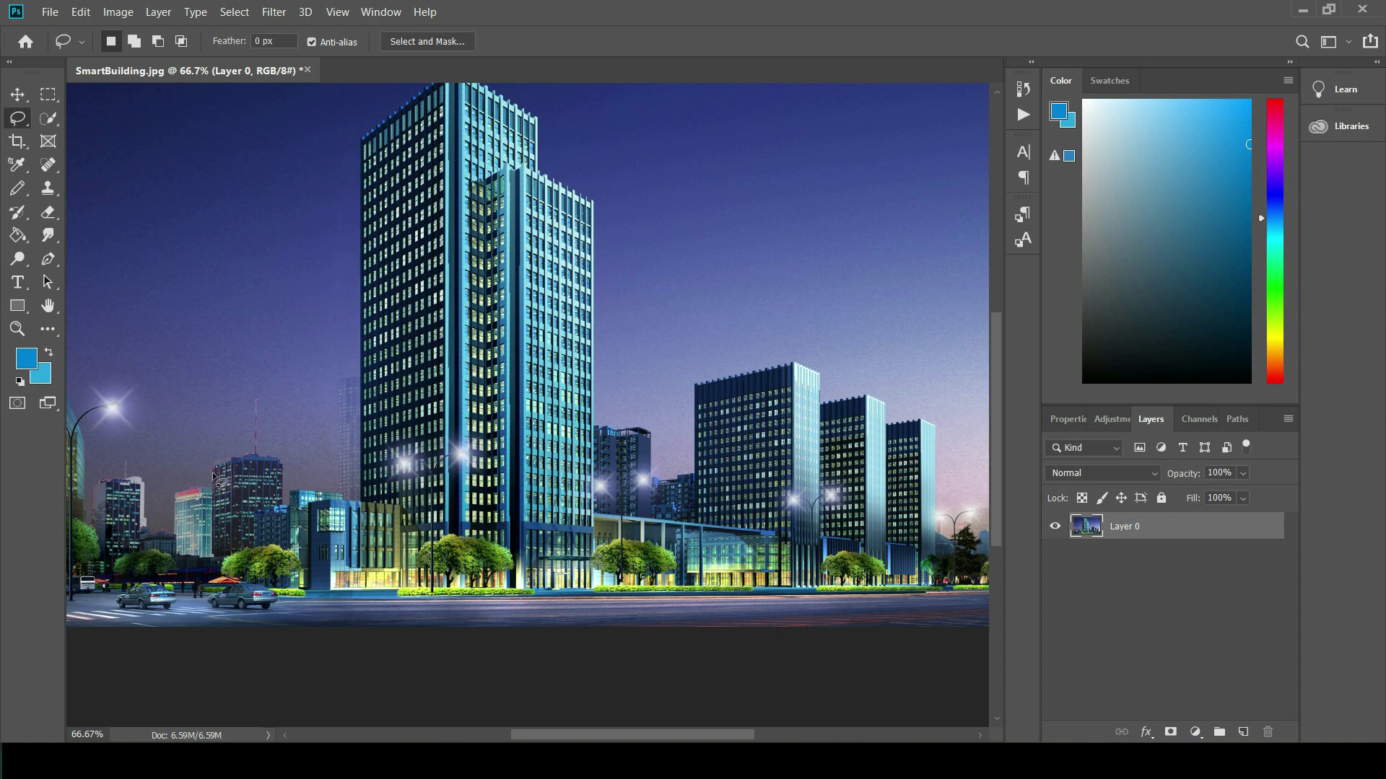
mouse_move(215, 527)
mouse_down()
mouse_move(289, 467)
mouse_move(215, 472)
mouse_up()
drag(215, 473, 215, 476)
Loosely lasso both towers and the right building, then zoom to 100% on the tower top
drag(280, 228, 711, 277)
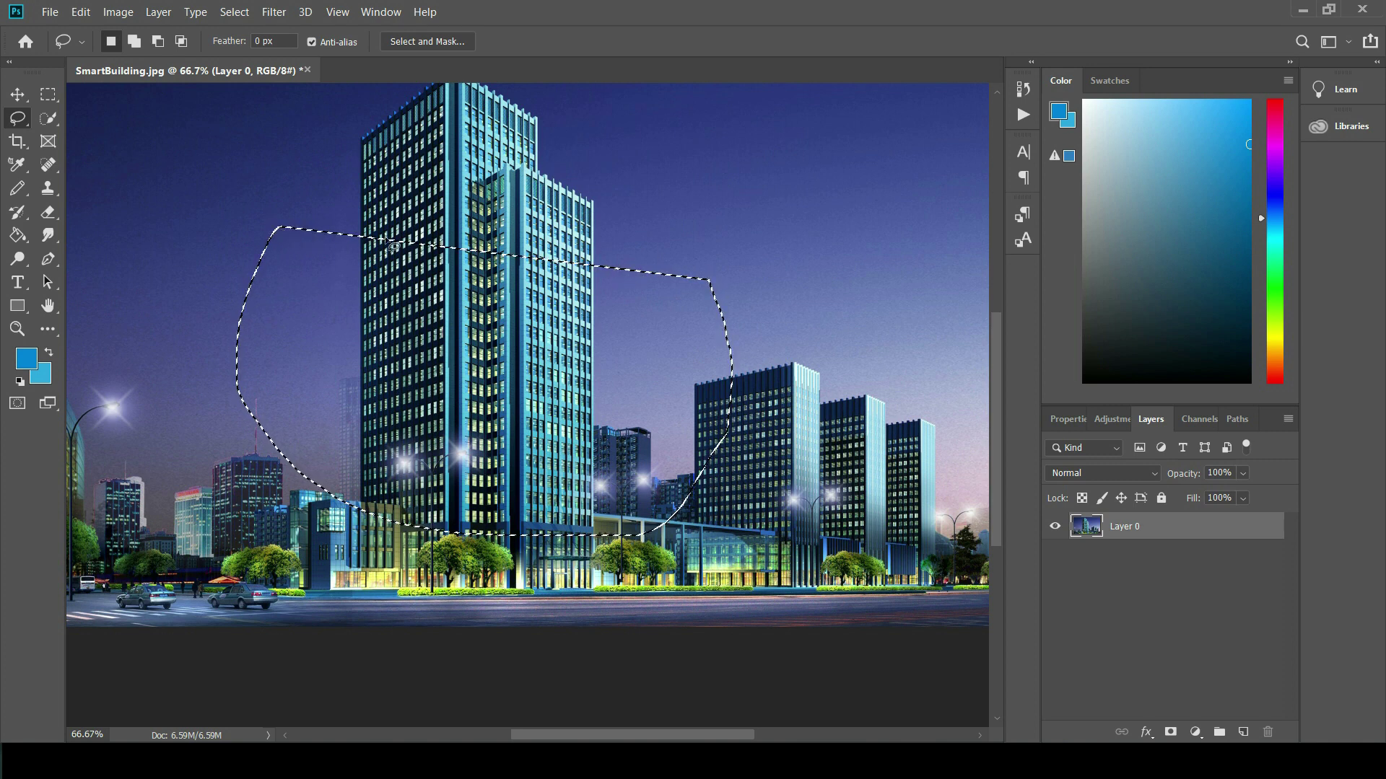
click(799, 287)
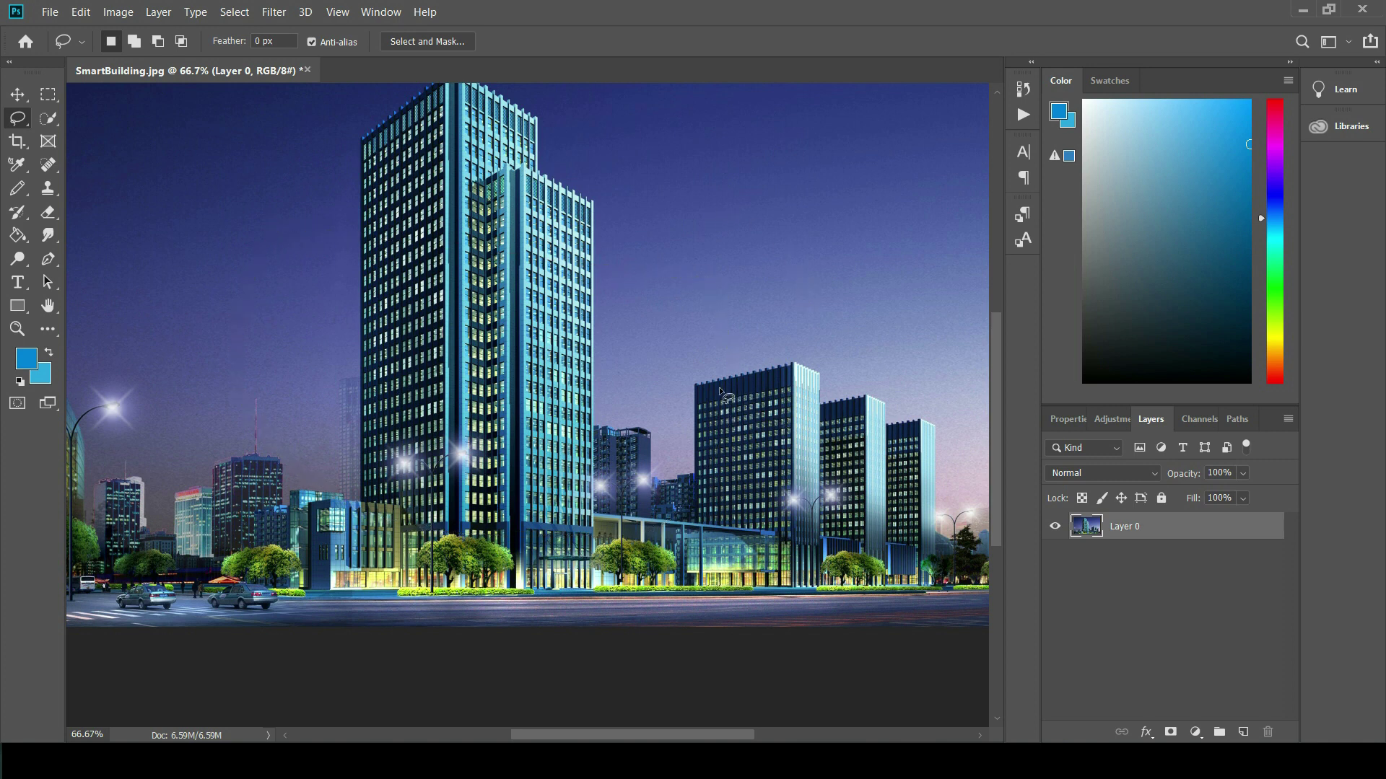
mouse_move(697, 386)
mouse_down()
mouse_move(763, 375)
mouse_move(799, 390)
mouse_move(792, 478)
mouse_up()
drag(799, 550, 700, 386)
scroll(526, 232, up, 1)
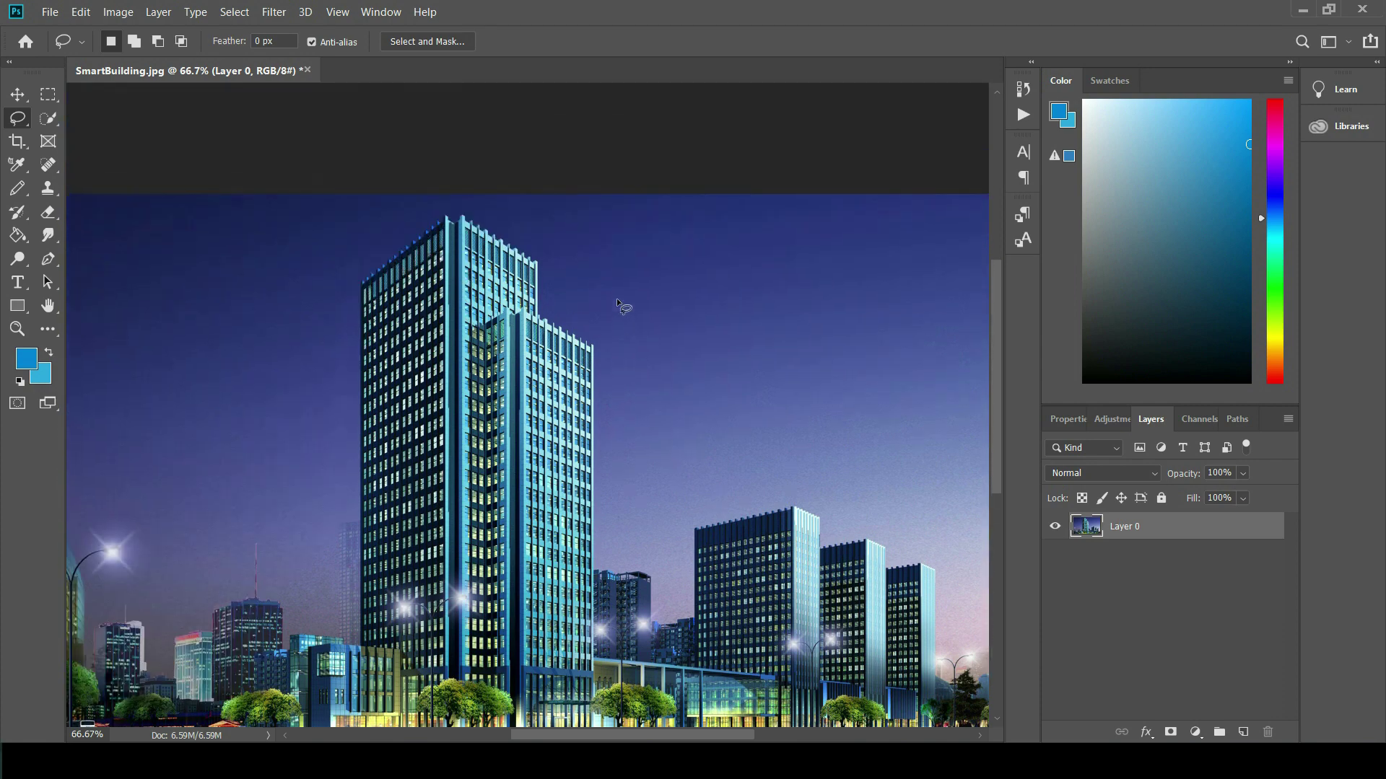
scroll(441, 321, up, 2)
key(ctrl+1)
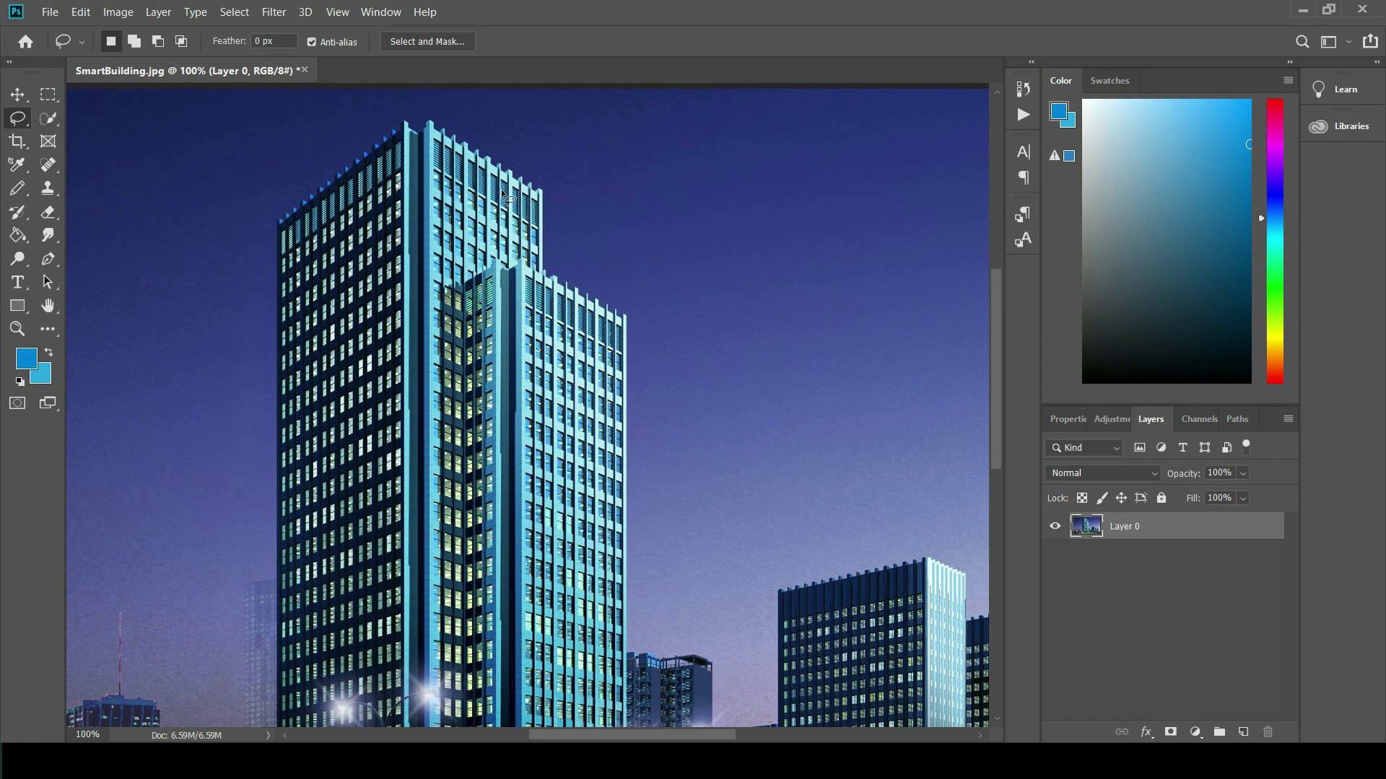
Freehand-trace from the tower's roof peak, then bring up the lasso variants flyout
scroll(505, 195, up, 1)
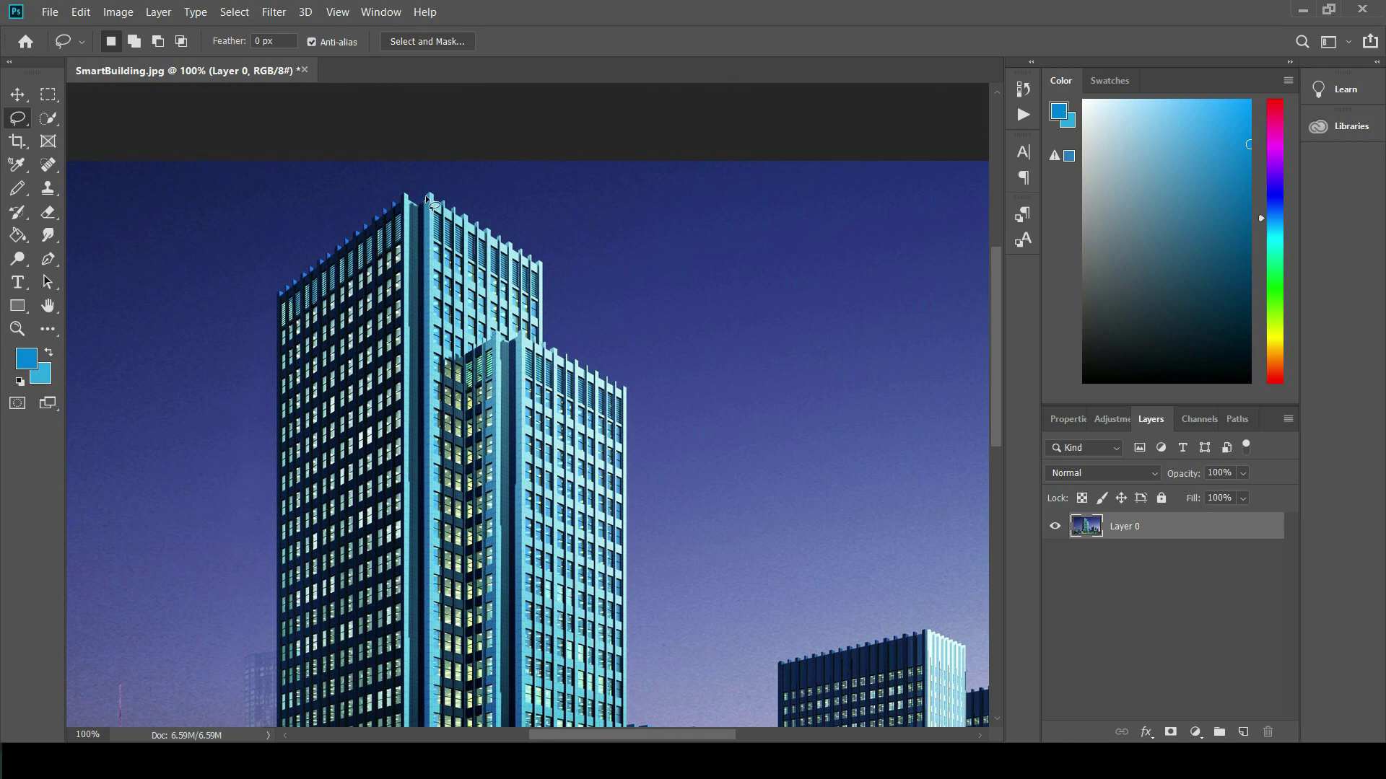
mouse_move(435, 200)
mouse_down()
mouse_move(536, 250)
mouse_move(550, 277)
mouse_move(547, 353)
mouse_move(626, 392)
mouse_move(629, 639)
mouse_up()
right_click(27, 120)
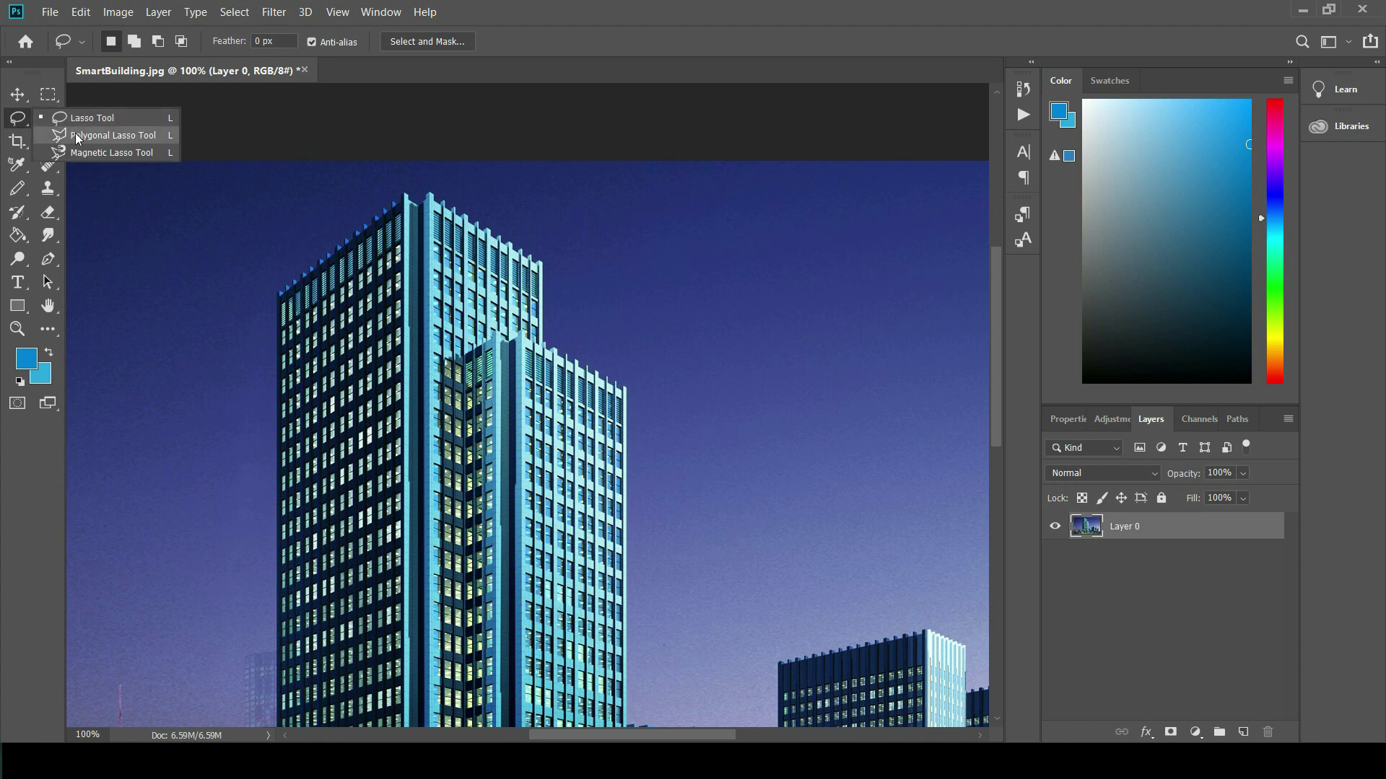
Choose the Polygonal Lasso Tool and zoom to 300% on the tower's roof
click(75, 134)
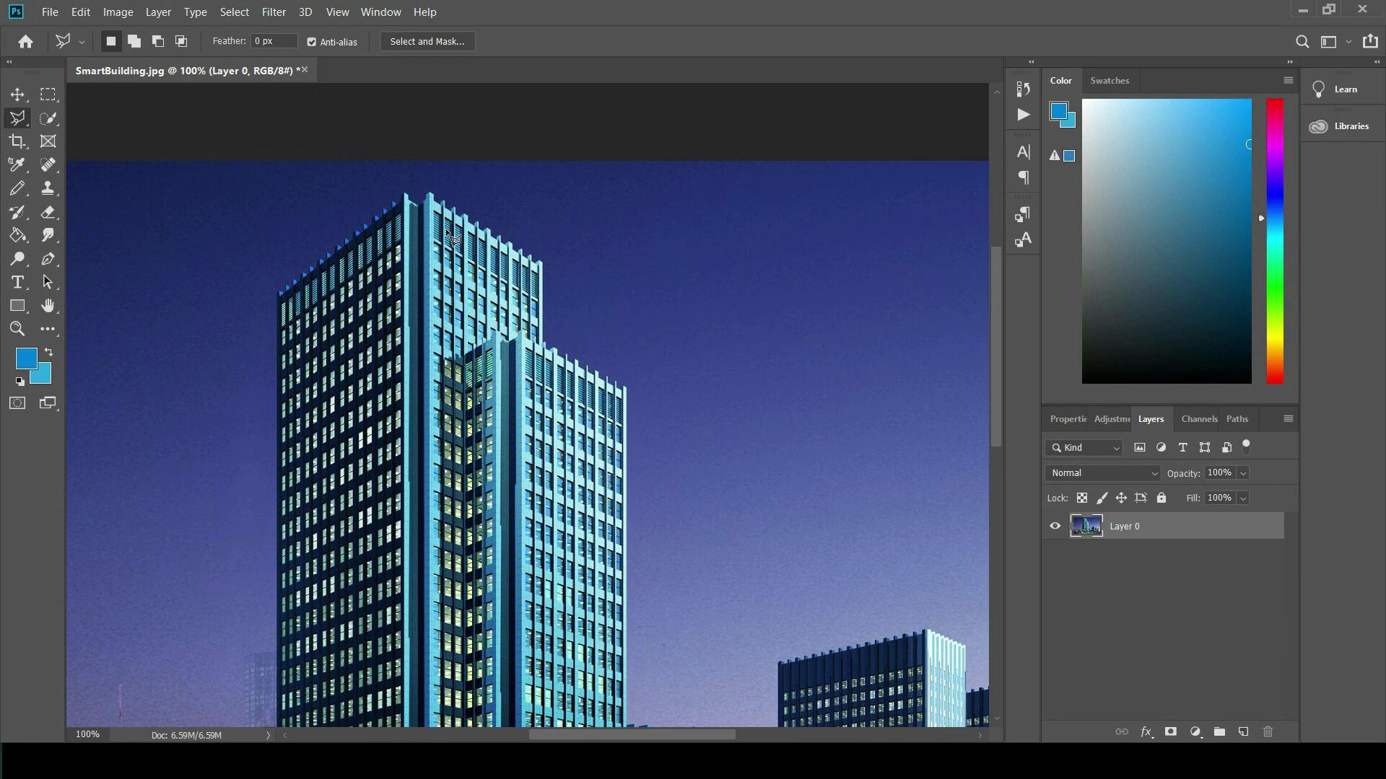
key(ctrl+plus)
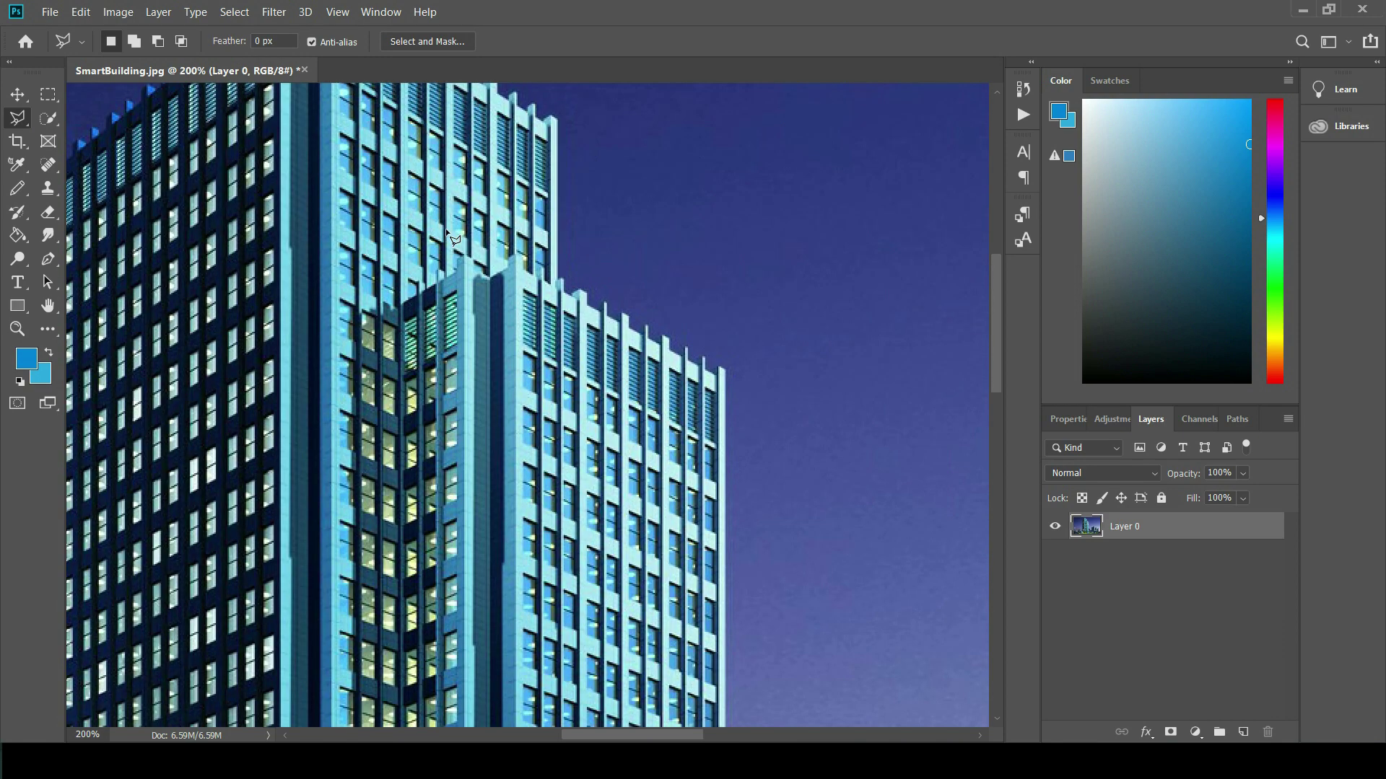
scroll(451, 240, up, 2)
scroll(433, 247, up, 1)
scroll(419, 254, up, 1)
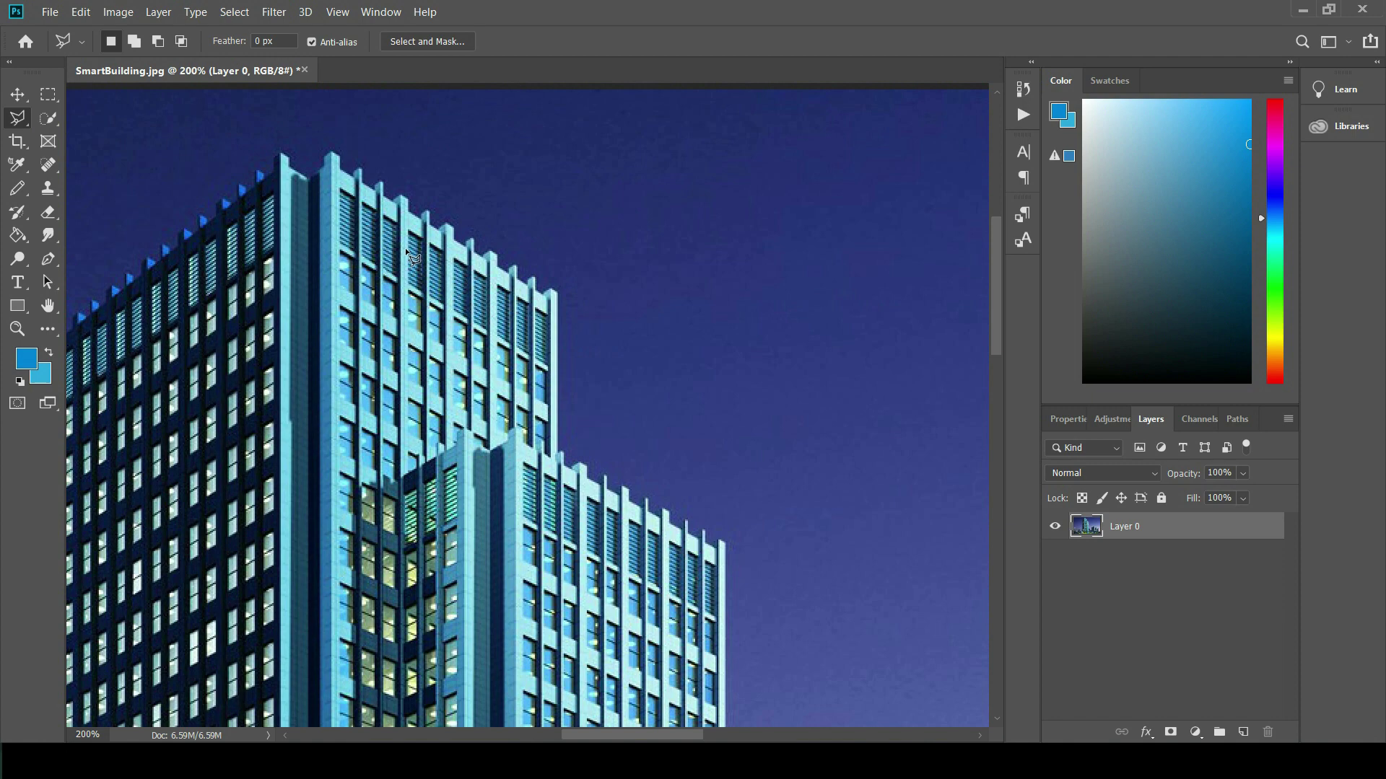
scroll(408, 254, up, 1)
key(ctrl+plus)
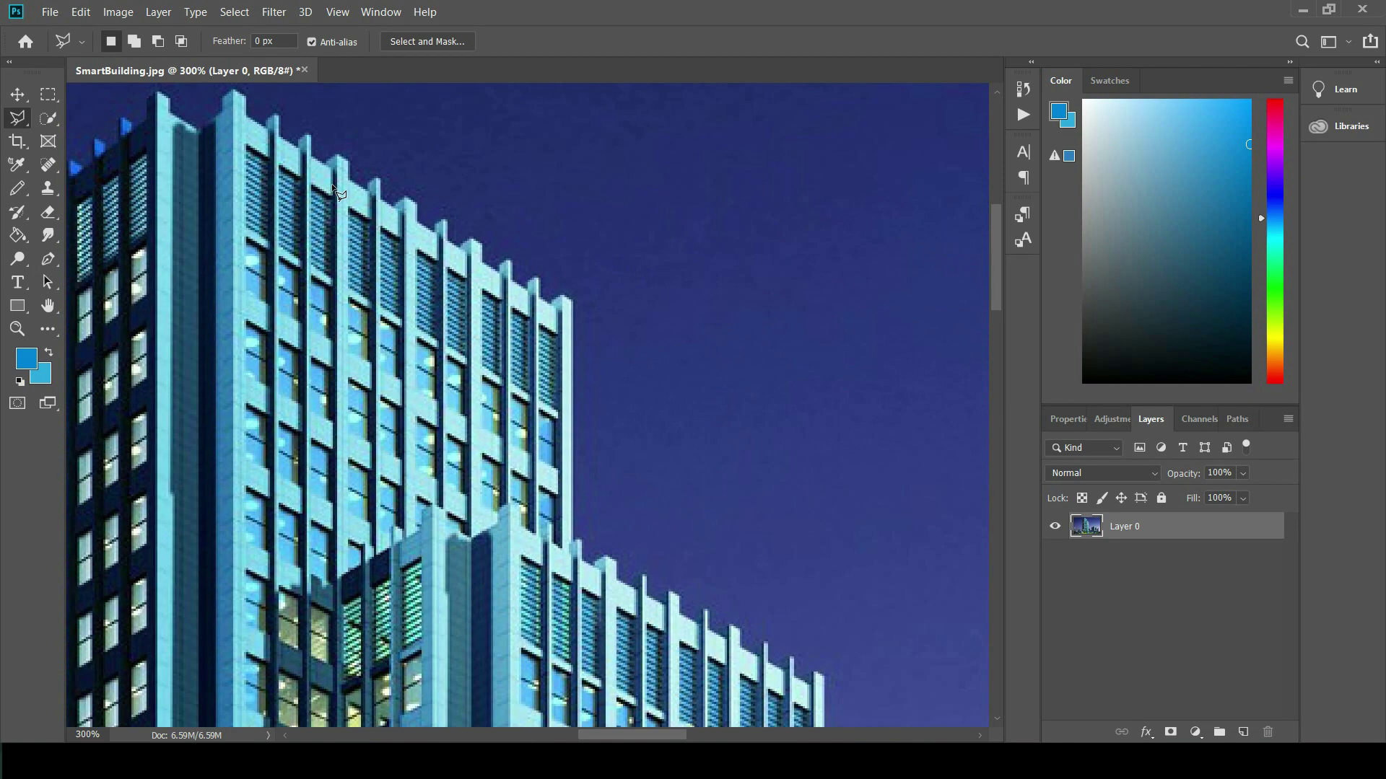
scroll(332, 186, up, 1)
scroll(291, 241, up, 1)
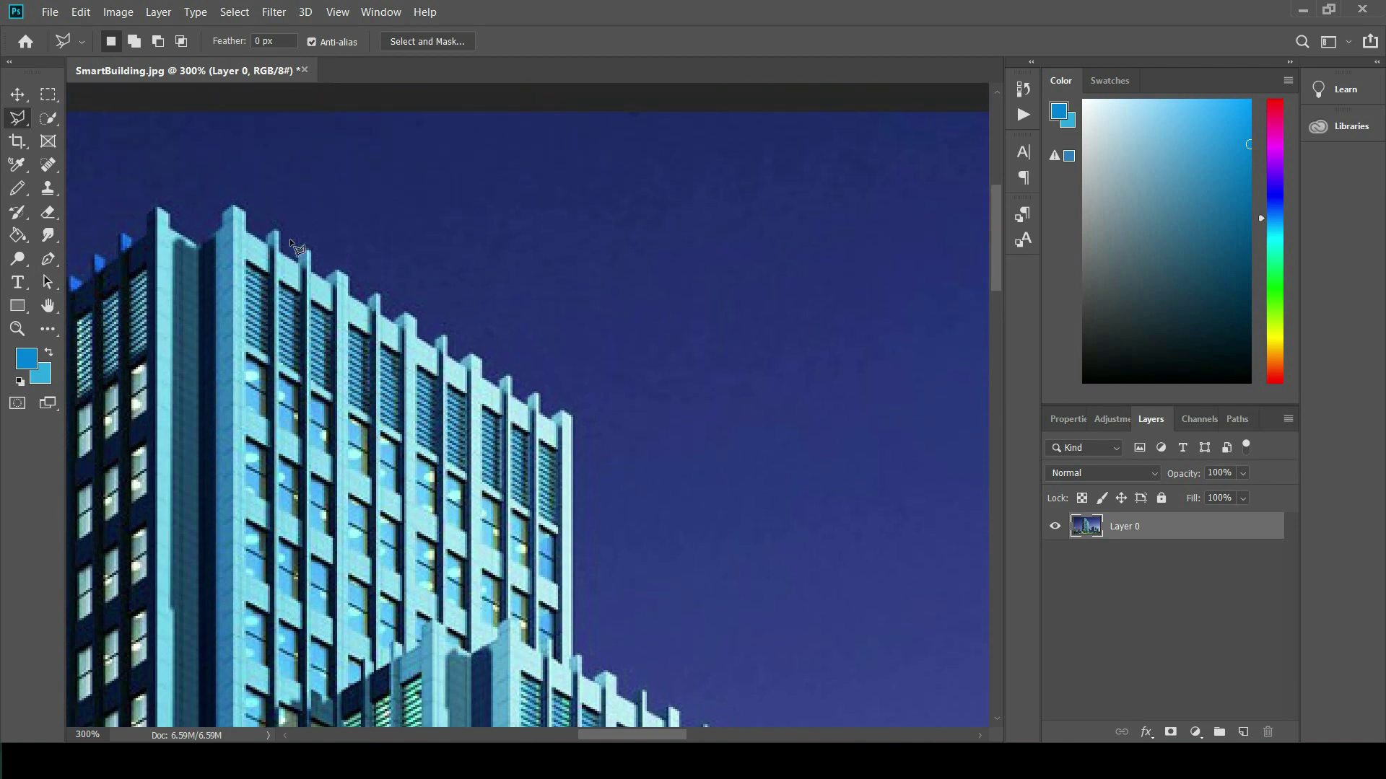
Anchor polygonal points from the roof peak down the first stepped roof edges
click(233, 206)
click(247, 214)
click(246, 233)
click(269, 235)
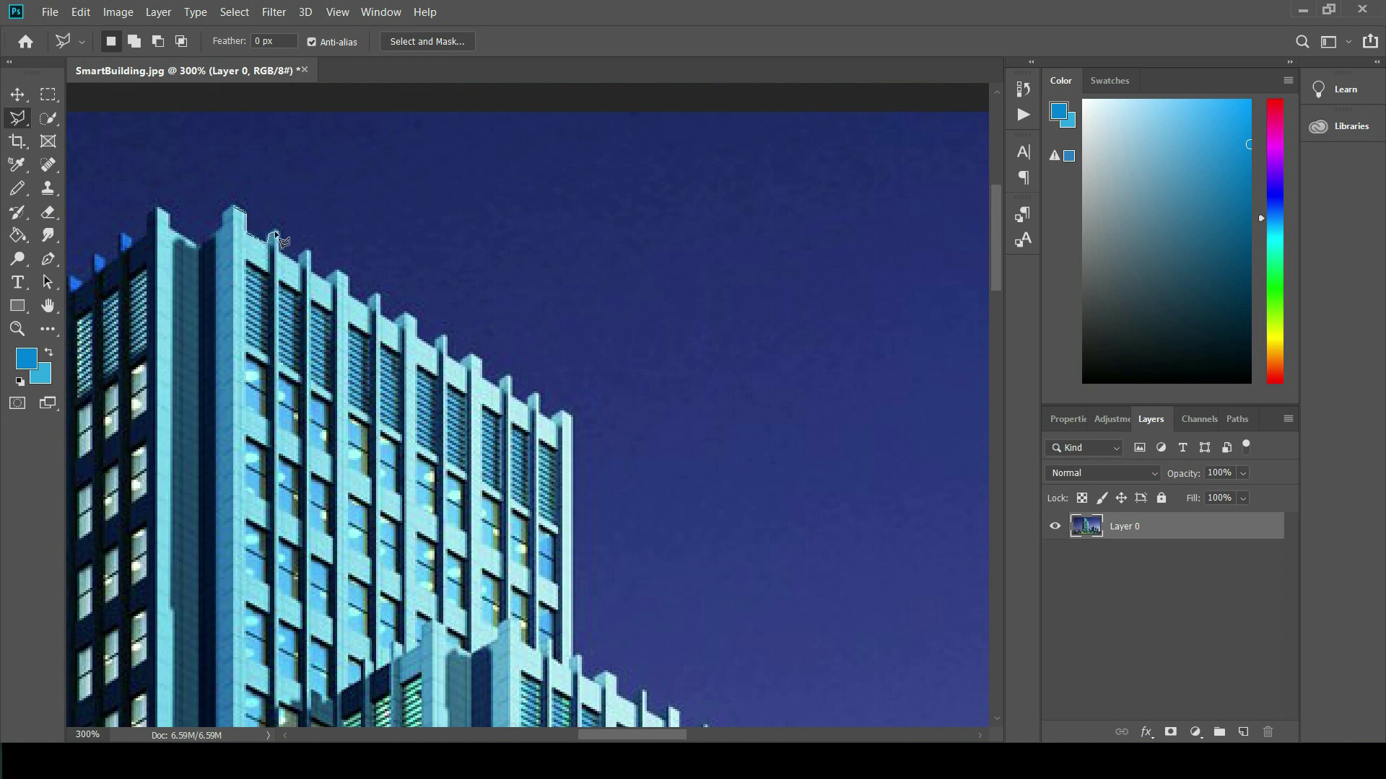
click(299, 258)
click(311, 271)
click(329, 277)
Continue anchoring points across the roof corner, notches and pilaster tops
click(348, 271)
click(348, 295)
click(371, 297)
click(381, 292)
click(381, 315)
click(402, 315)
Zoom out to the whole tower and remove the last misplaced outline point
key(ctrl+minus)
key(ctrl+minus)
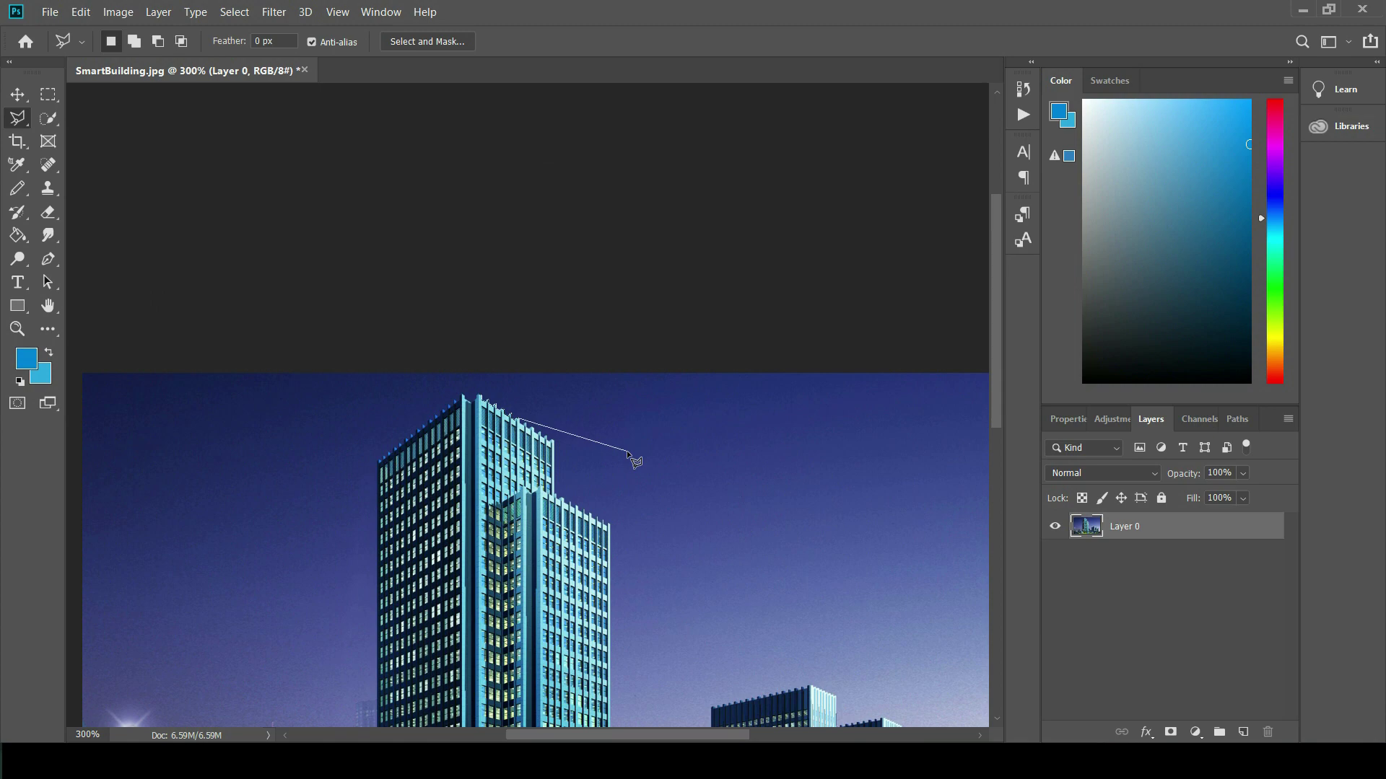
scroll(626, 450, up, 1)
scroll(627, 450, up, 2)
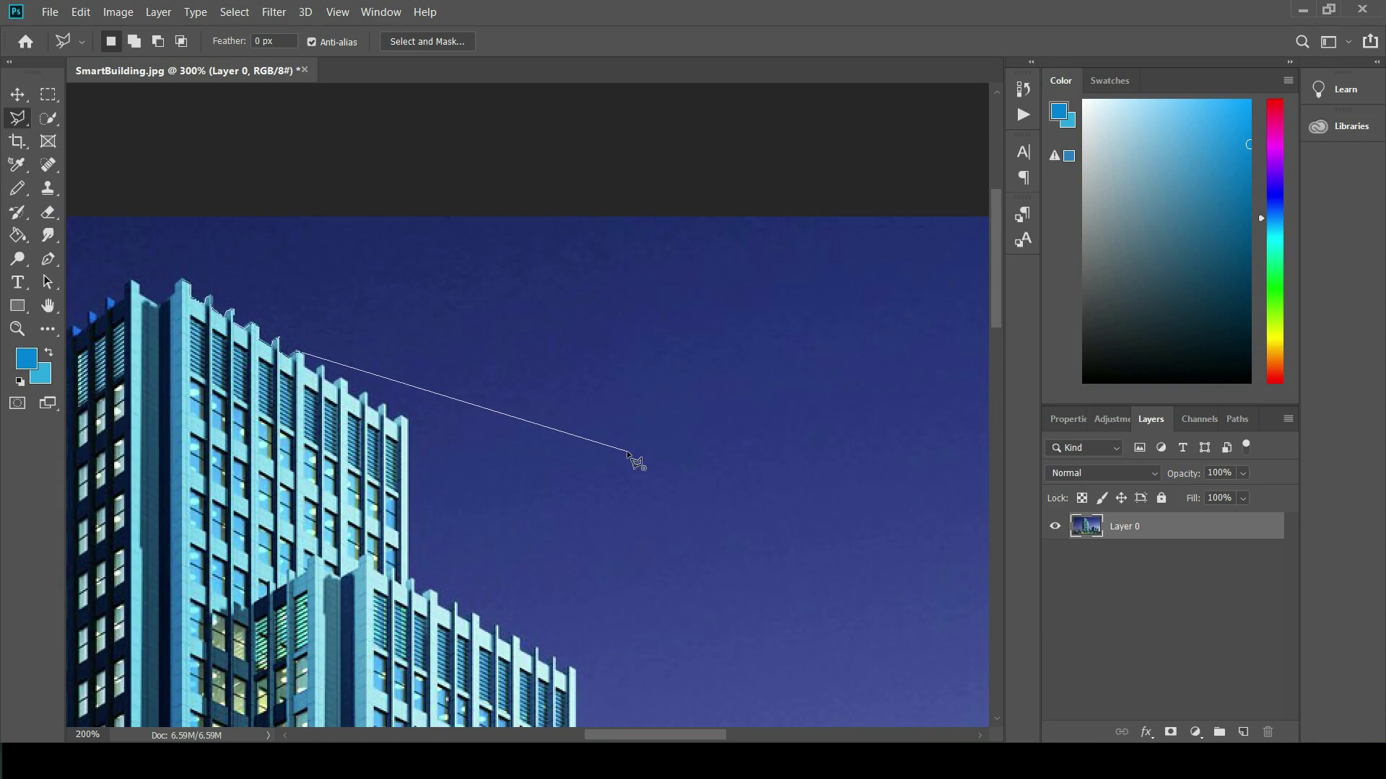
scroll(626, 450, up, 2)
scroll(303, 369, up, 1)
scroll(303, 364, up, 1)
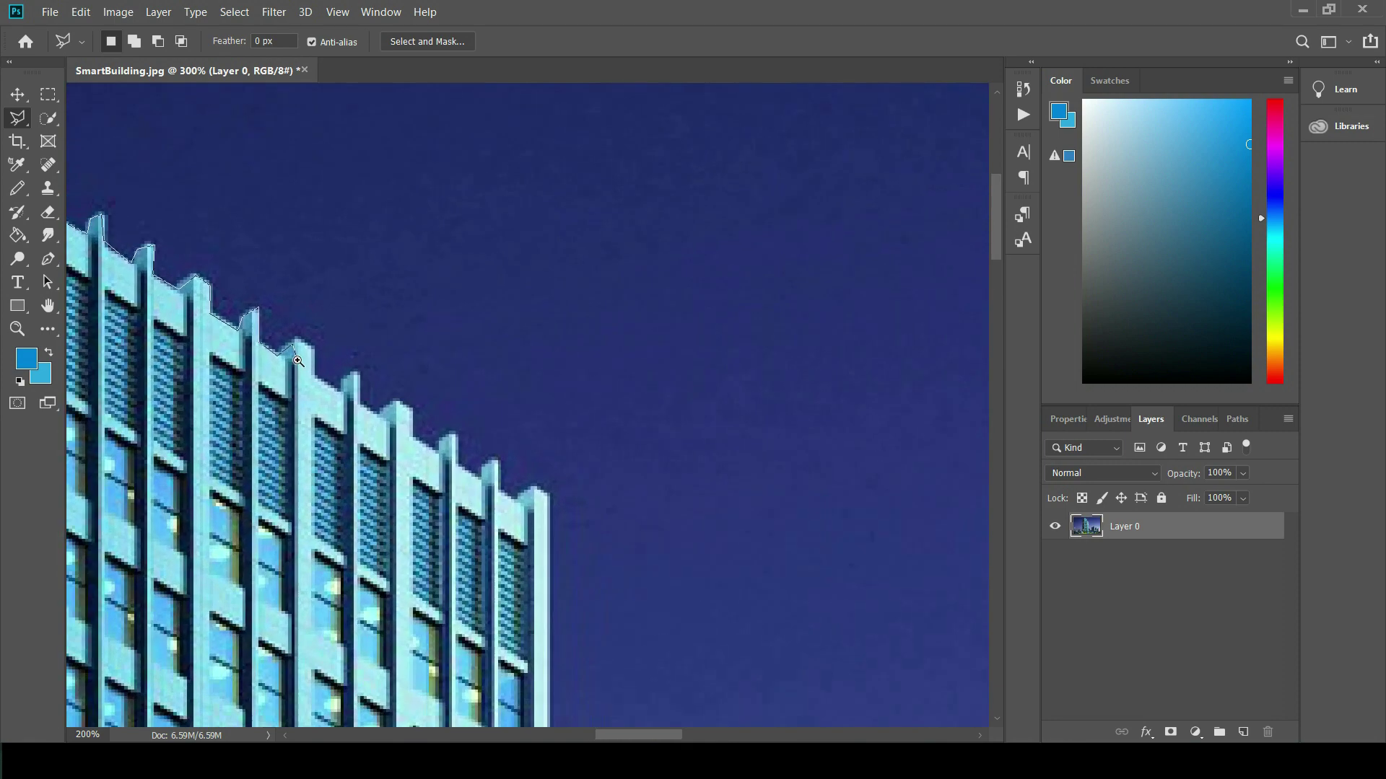
scroll(302, 358, up, 1)
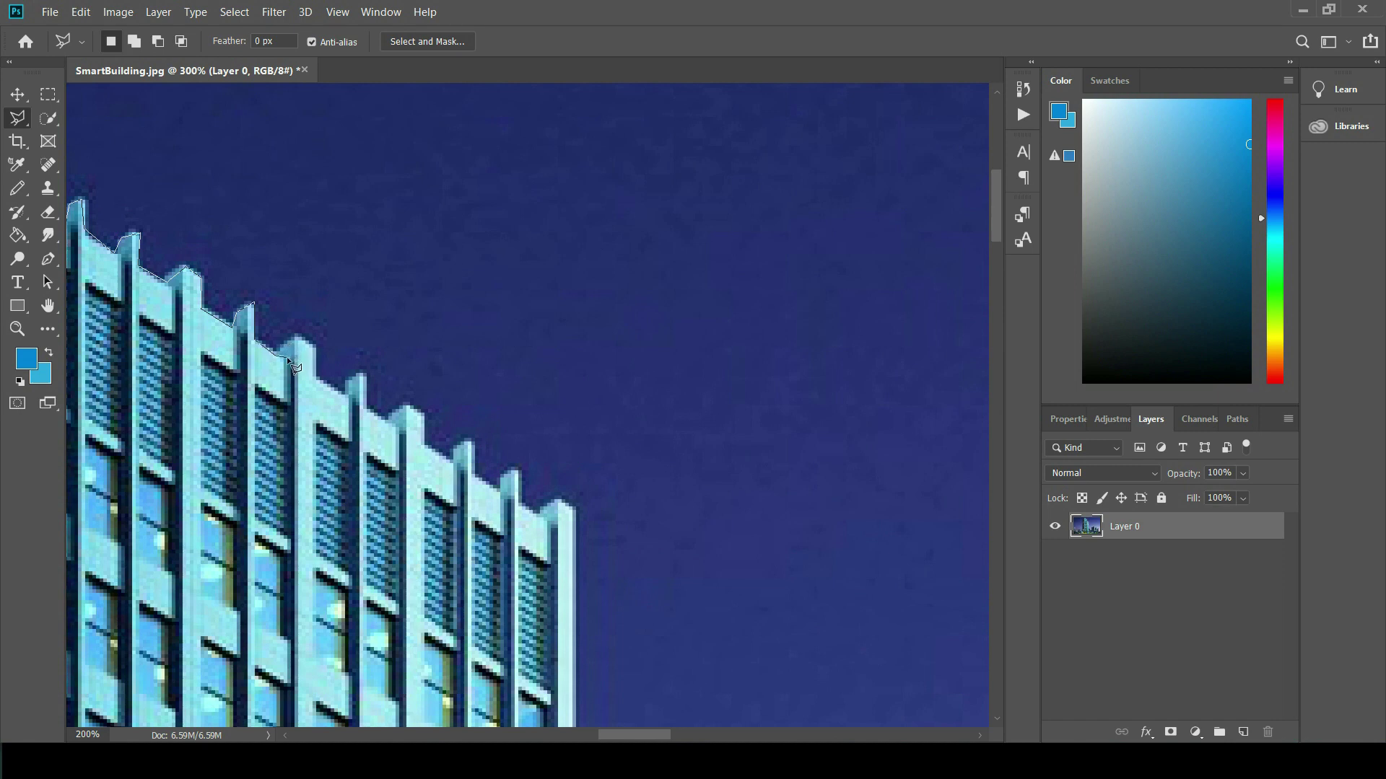
key(BackSpace)
key(BackSpace)
key(BackSpace)
key(BackSpace)
key(BackSpace)
Anchor points at the upper roof corner and where the tower meets the lower roof
click(576, 508)
scroll(591, 557, down, 3)
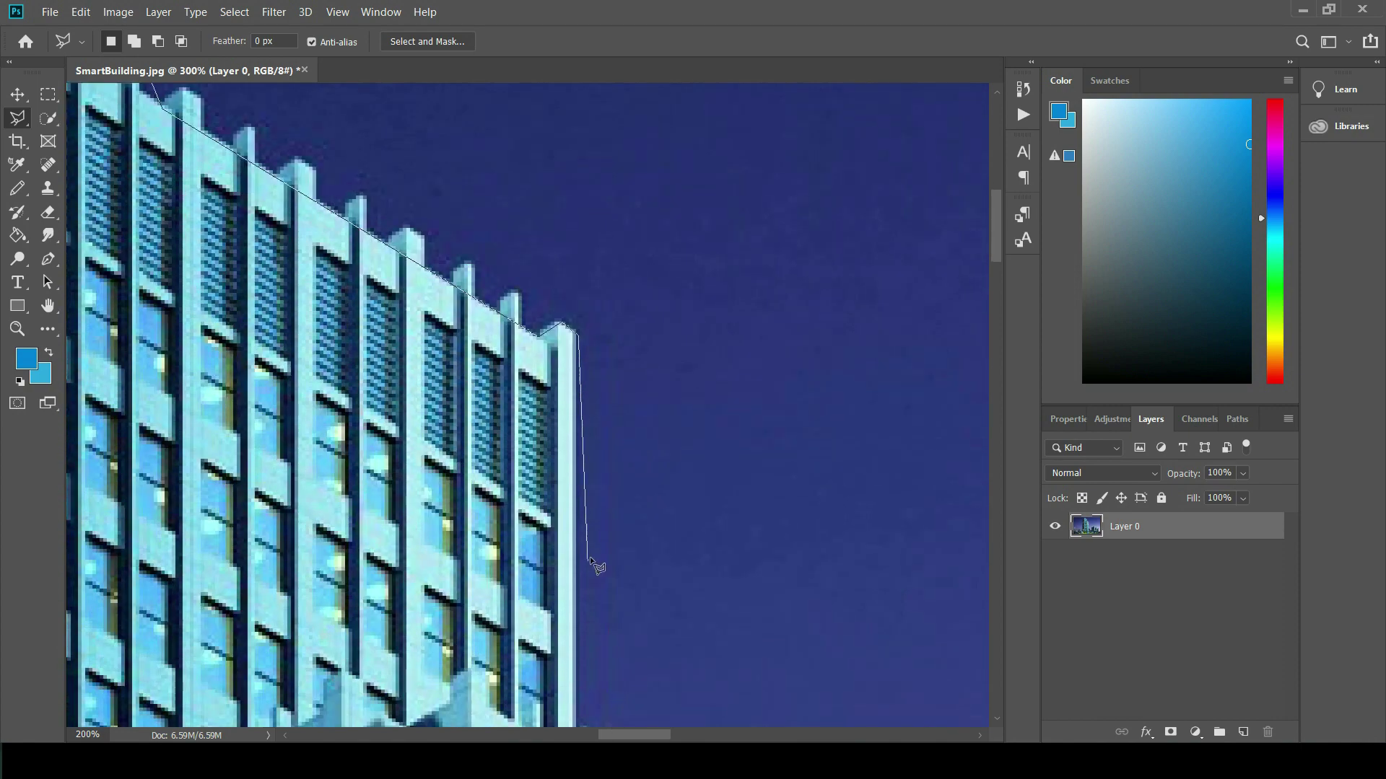
scroll(617, 703, down, 2)
scroll(617, 721, down, 2)
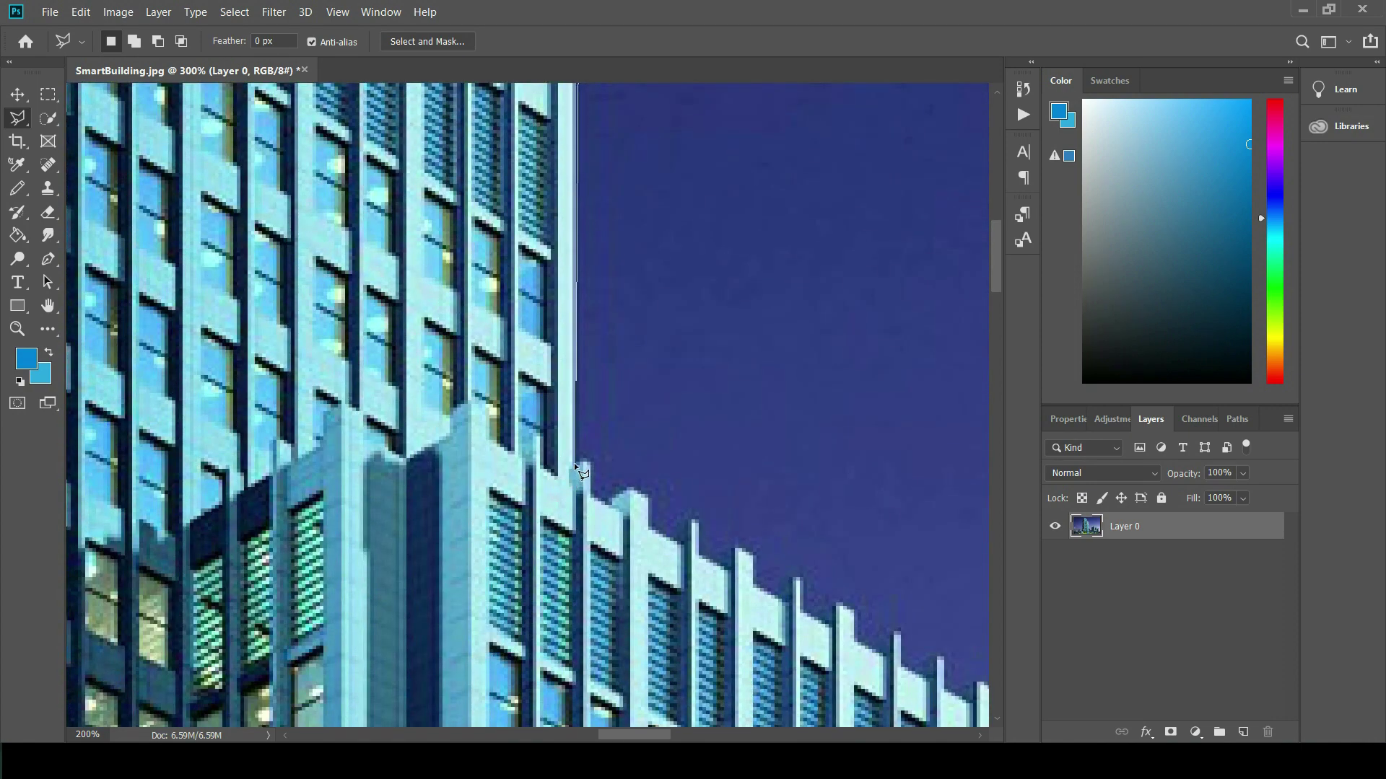
click(576, 463)
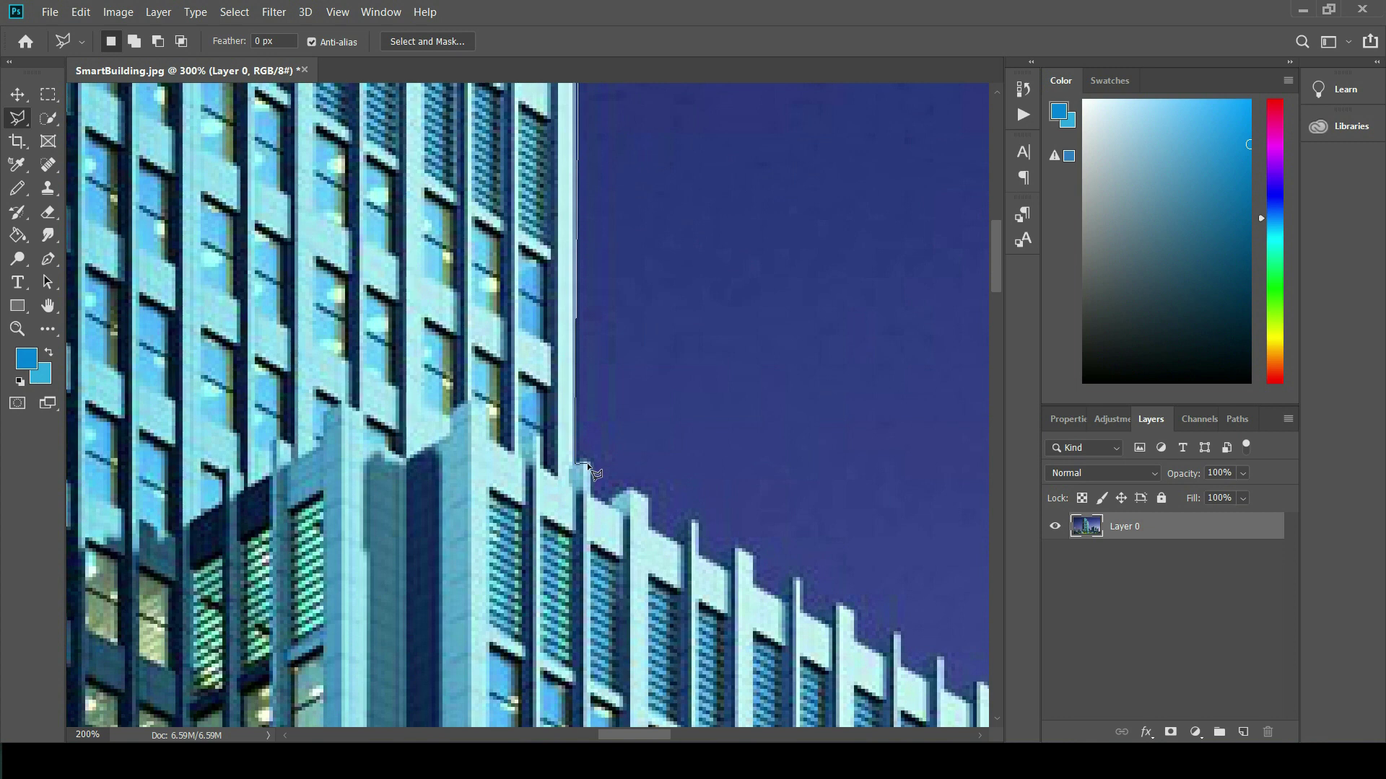
click(616, 505)
Extend the outline over the roof bump and along the lower roof to its end
scroll(907, 644, right, 3)
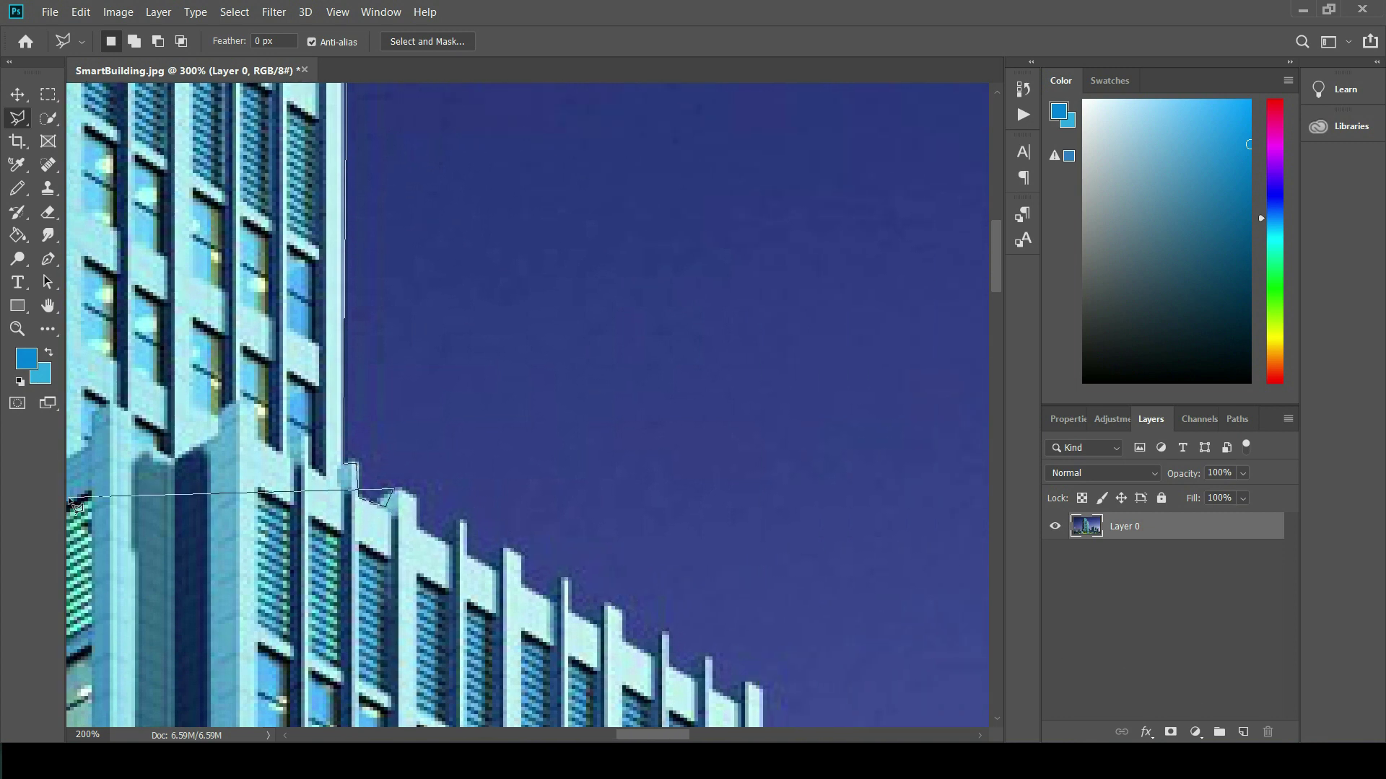
click(393, 489)
click(419, 528)
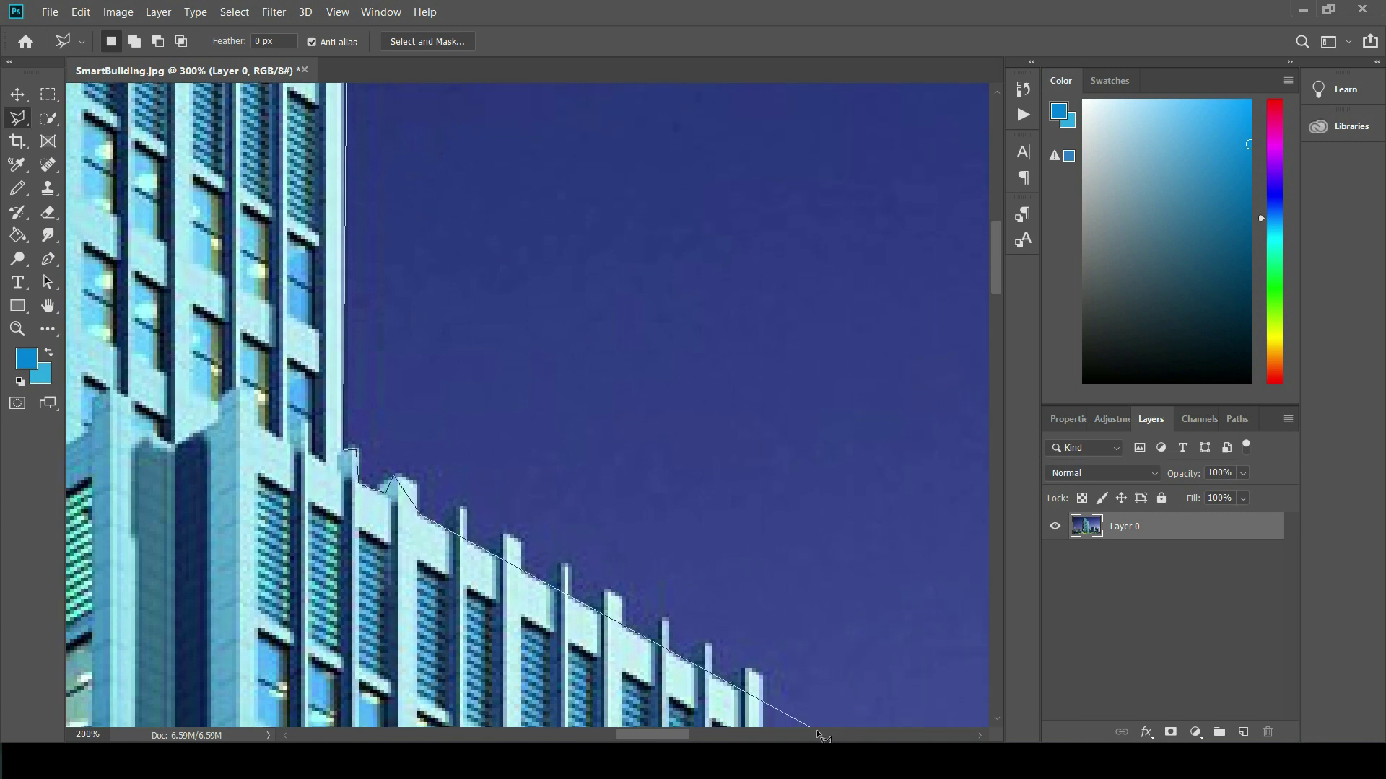
click(740, 686)
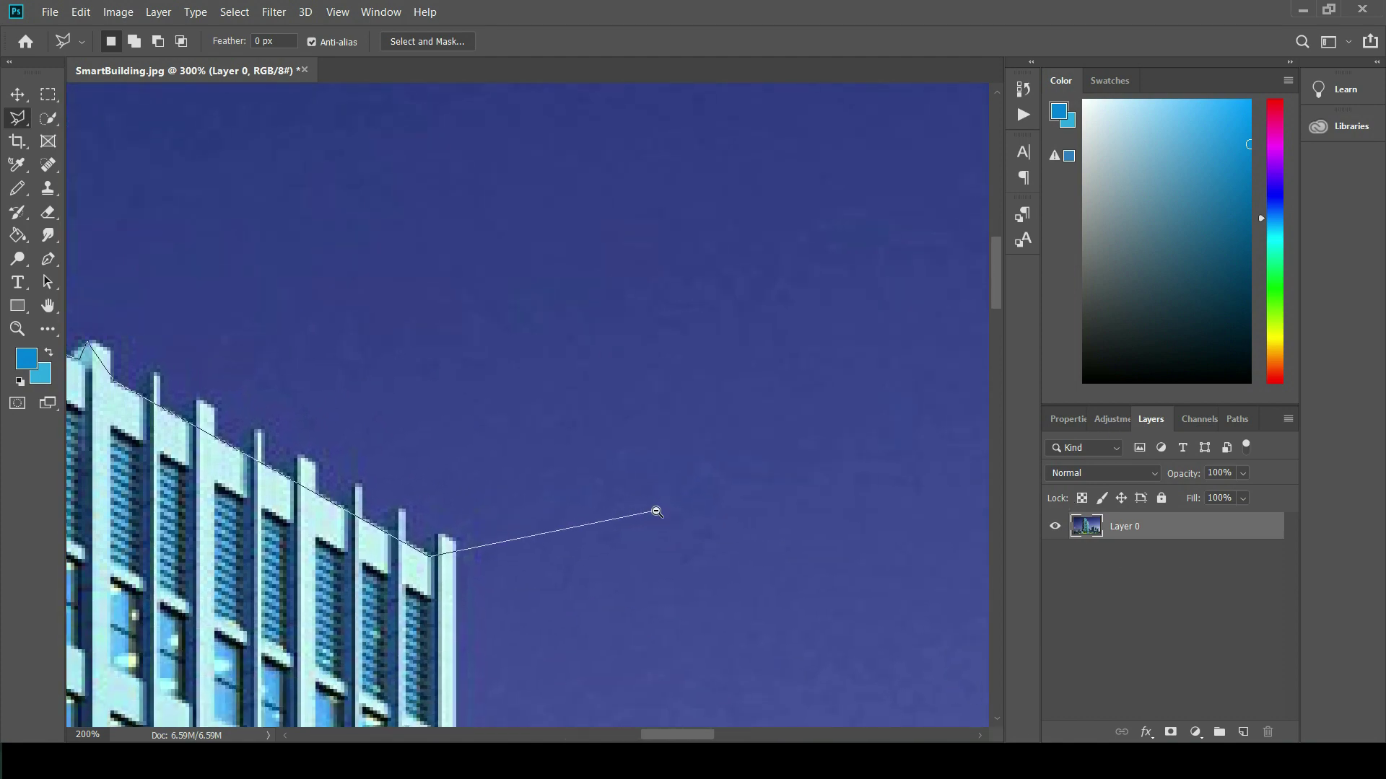
alt+click(656, 512)
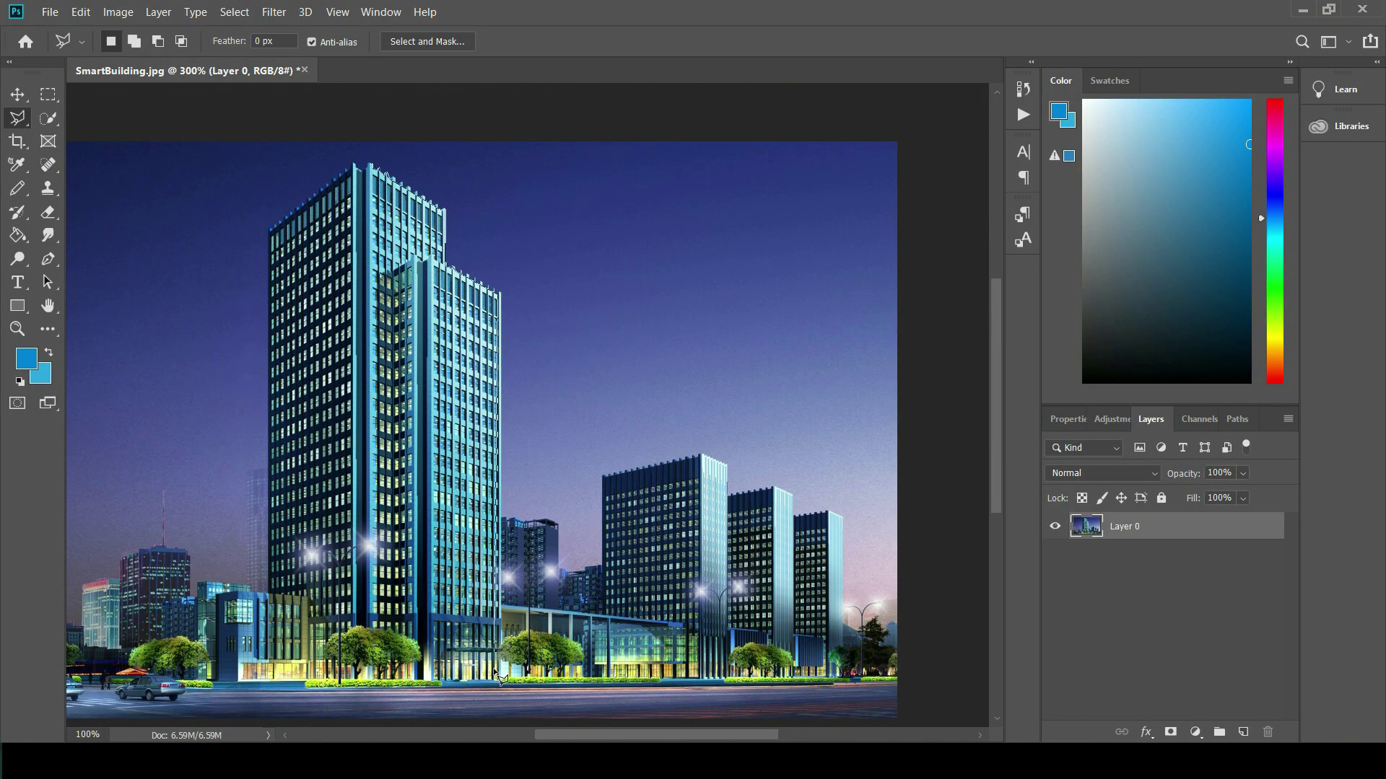
Place outline points along the street edge and up the tower's left side to its top-left corner
click(498, 680)
click(433, 682)
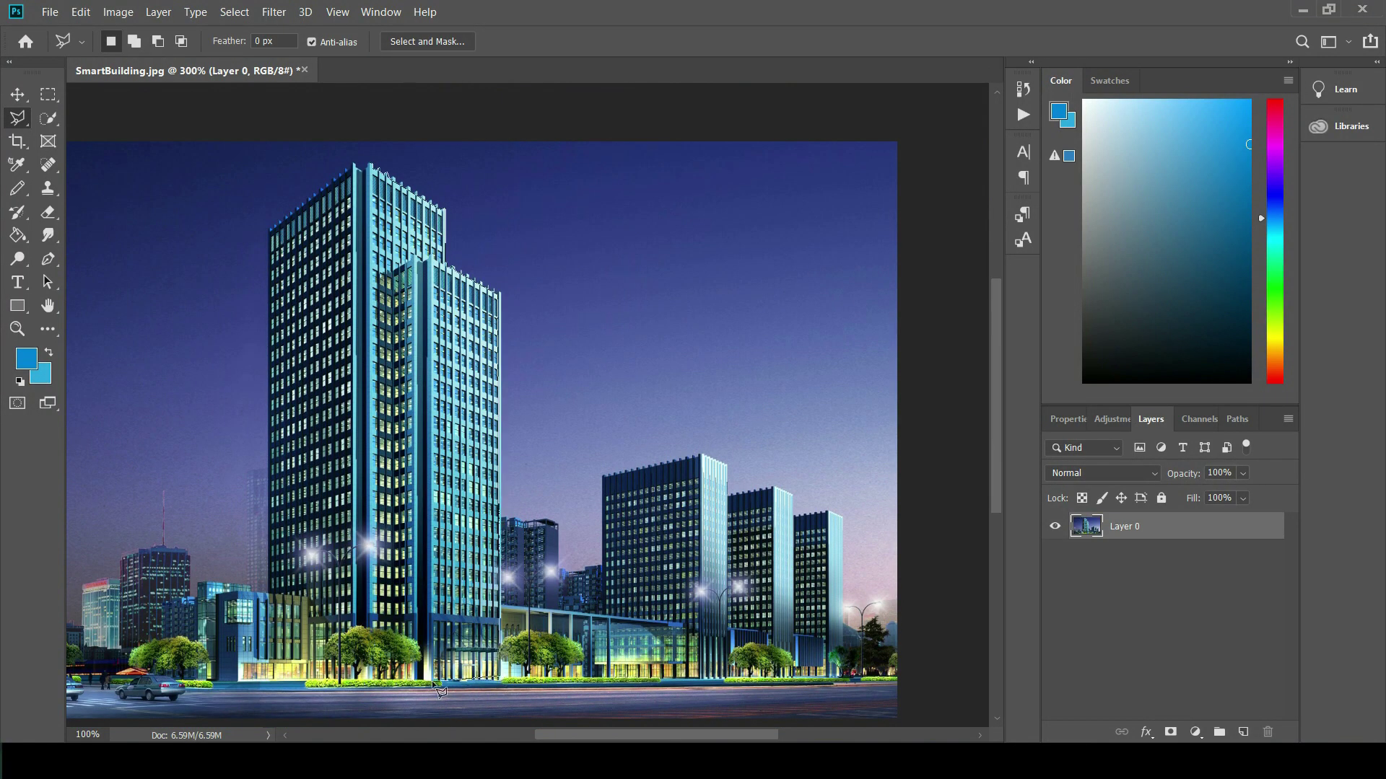
click(219, 680)
click(243, 593)
click(268, 596)
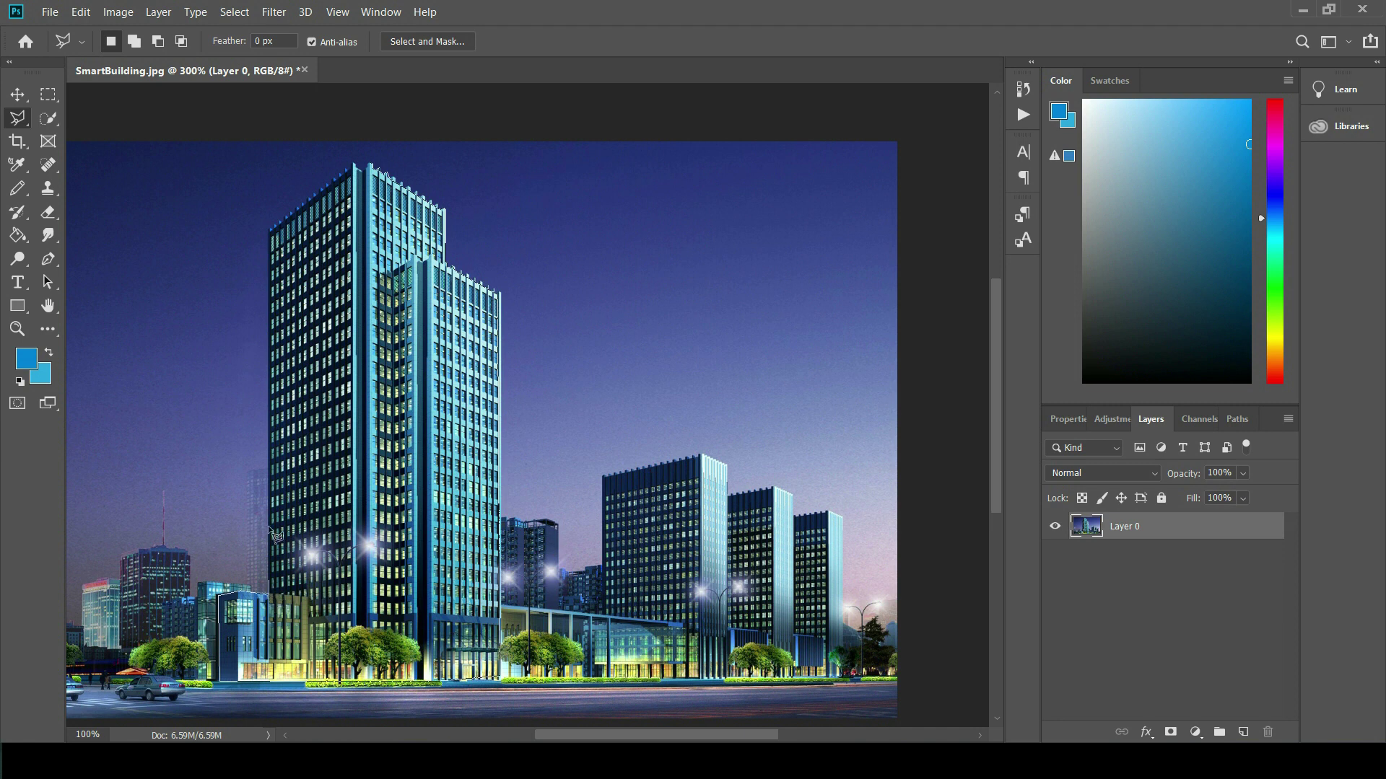
click(267, 231)
Scroll up to the roof peak and close the outline at its starting point
scroll(370, 170, up, 3)
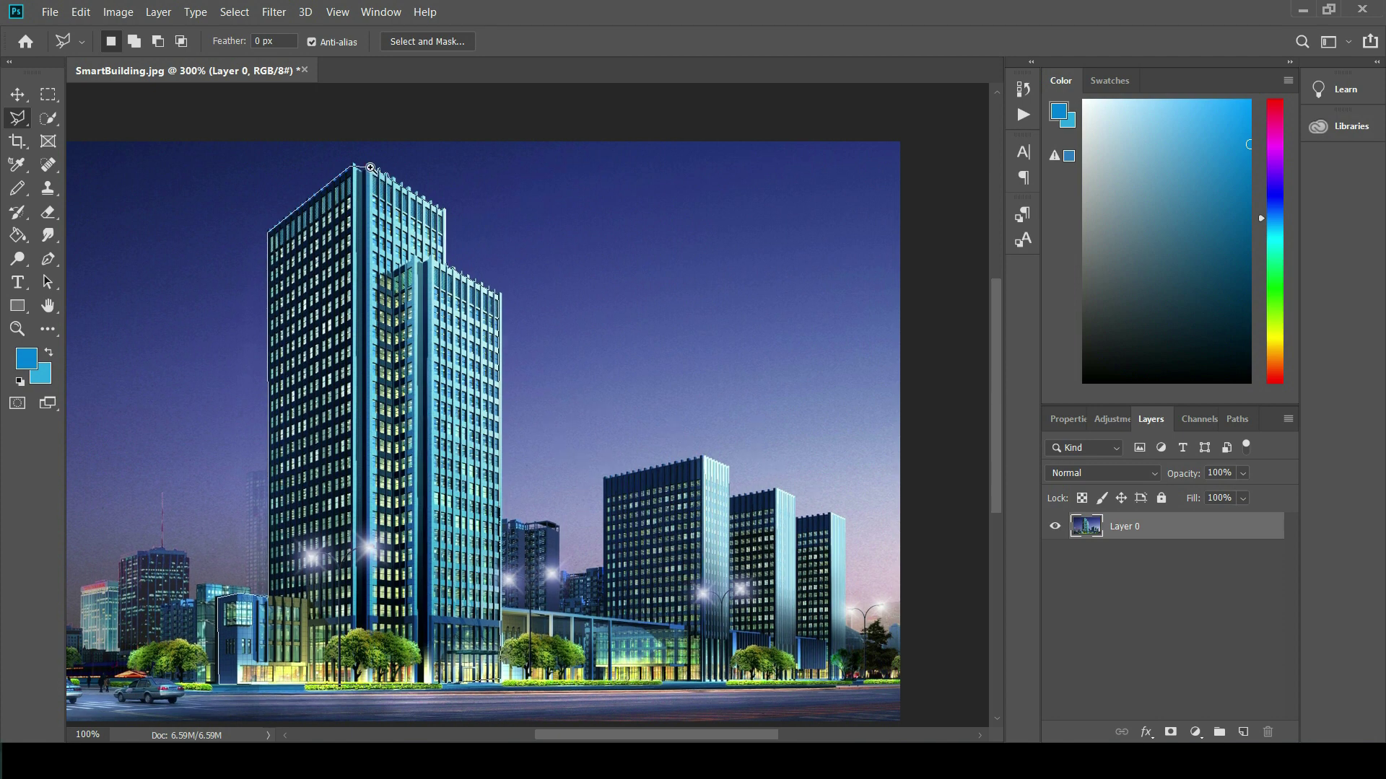
scroll(370, 167, up, 2)
scroll(371, 167, up, 2)
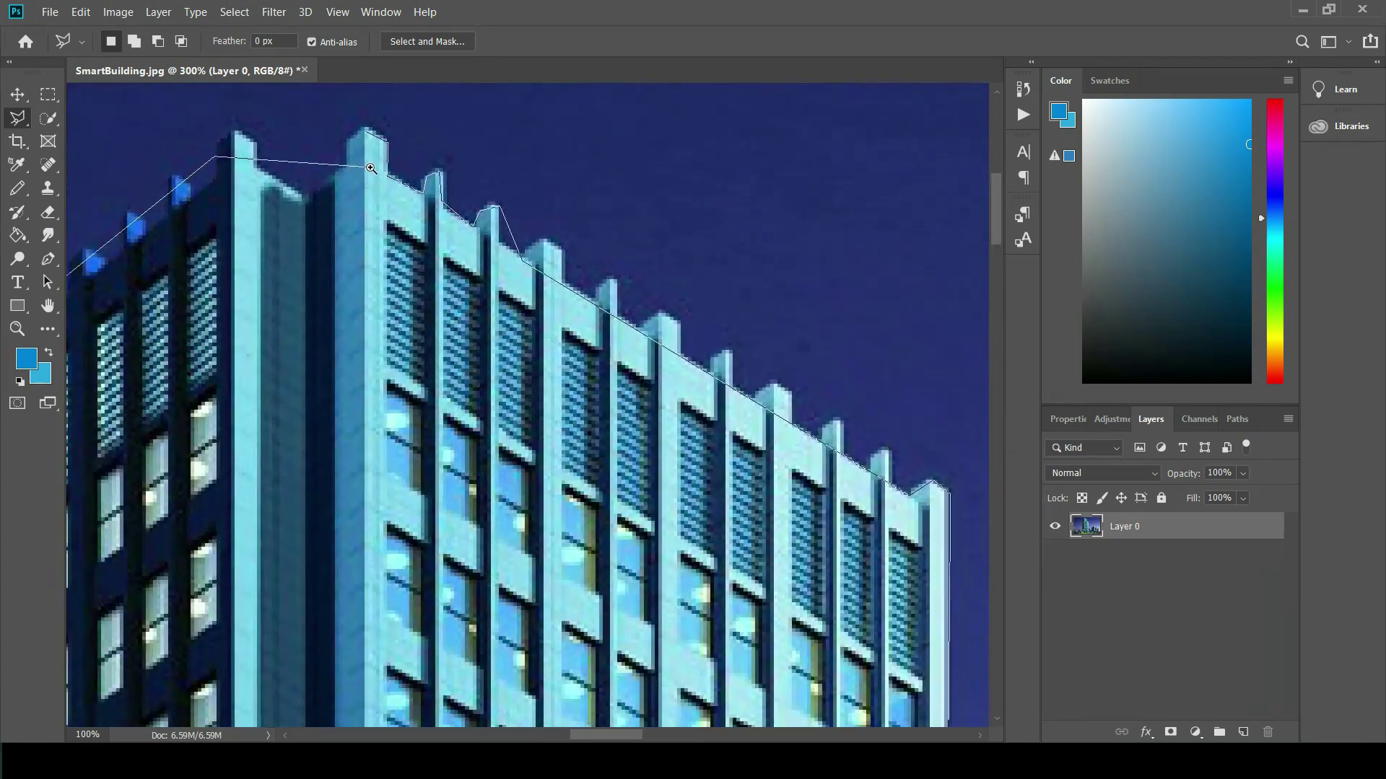
scroll(369, 166, up, 1)
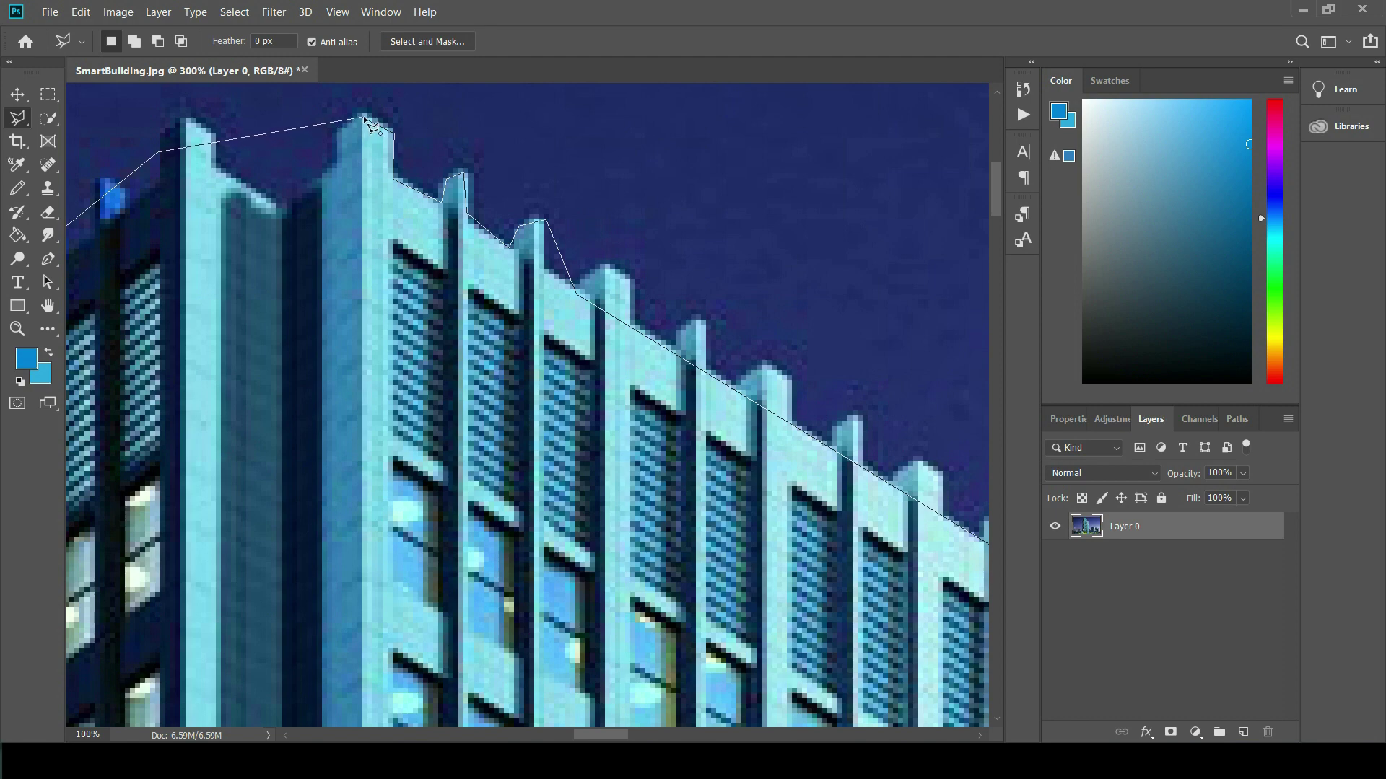
scroll(363, 116, up, 2)
scroll(362, 115, up, 2)
scroll(362, 115, up, 1)
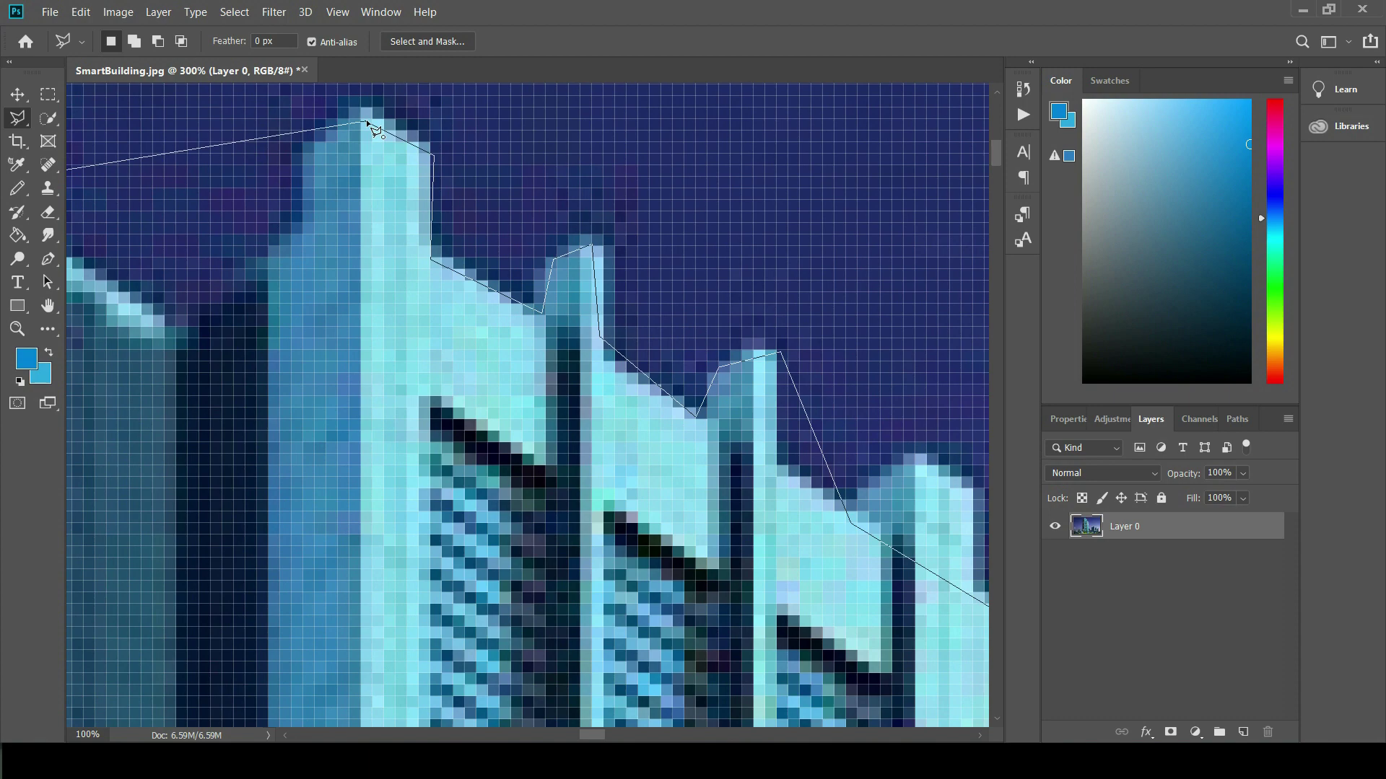
click(366, 119)
Press Ctrl+D and scroll back down through the image
key(ctrl+d)
scroll(476, 235, up, 3)
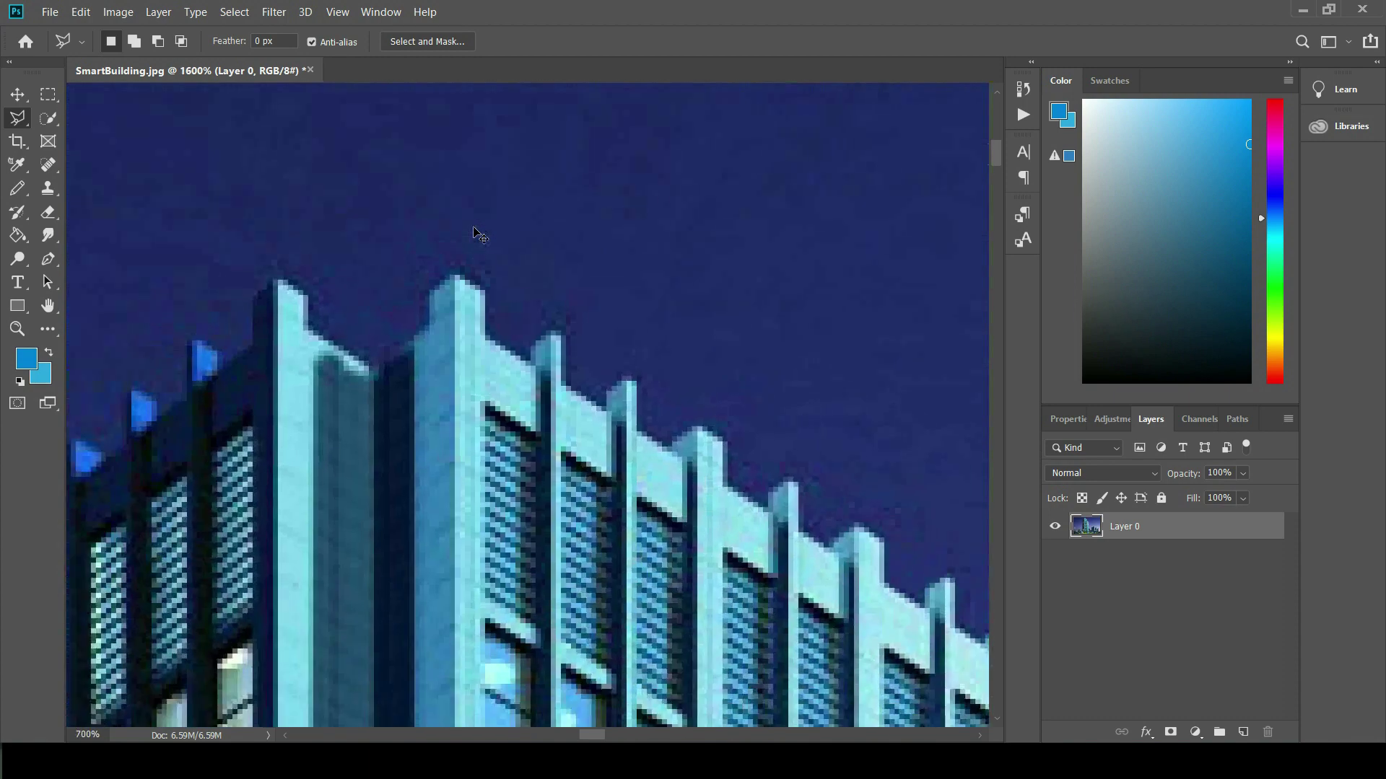
scroll(477, 235, down, 3)
scroll(477, 234, down, 3)
scroll(477, 234, down, 3)
scroll(476, 235, down, 2)
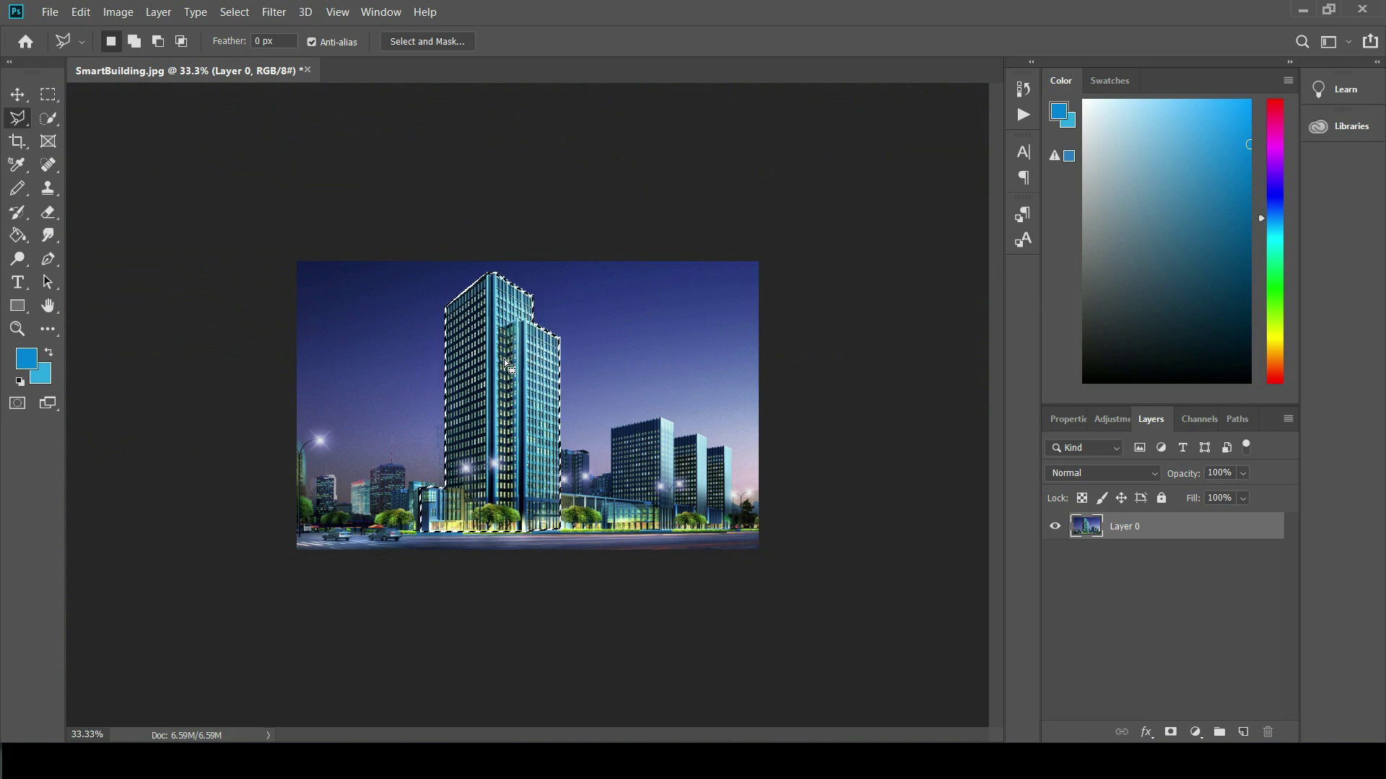
Copy the selected tower onto Layer 1, hide the original layer, and zoom to inspect the cut-out
right_click(505, 360)
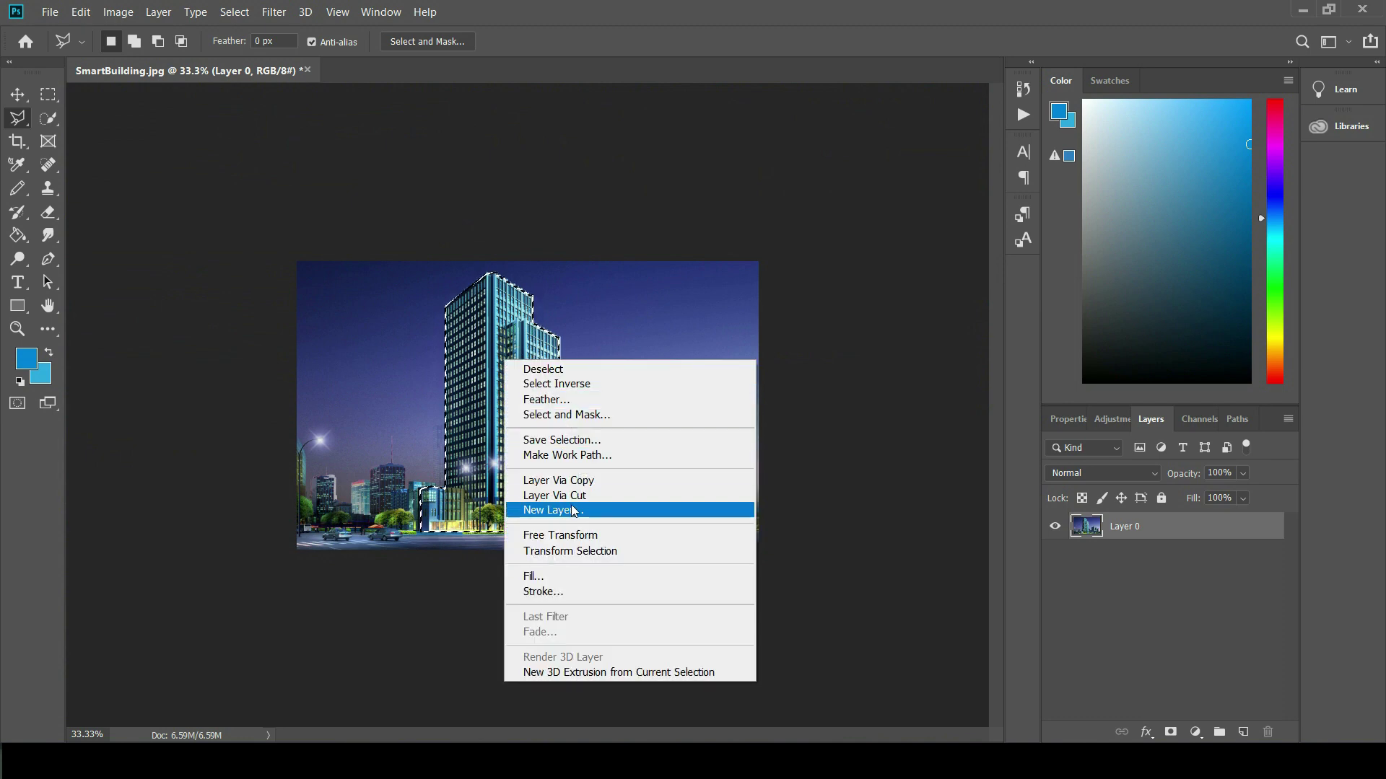
click(570, 480)
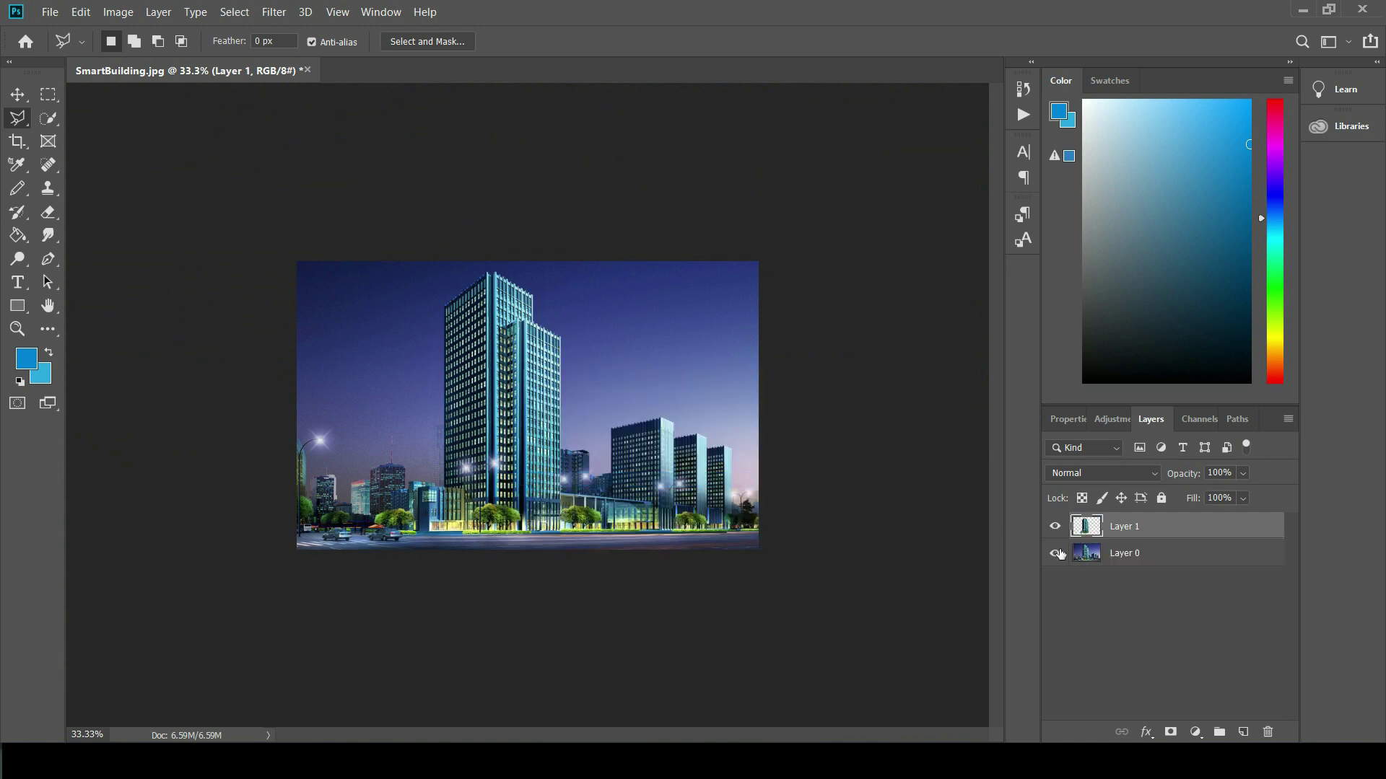
click(1056, 554)
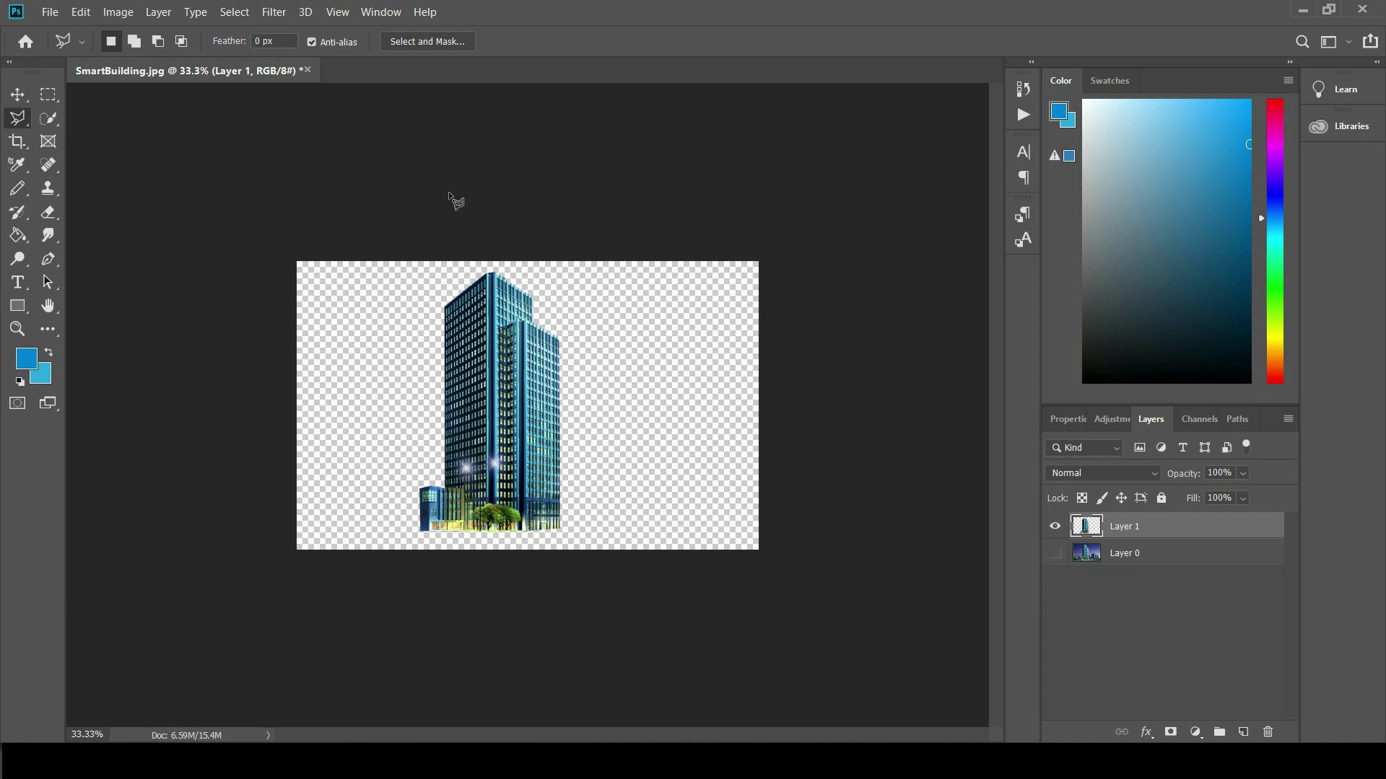
key(ctrl+plus)
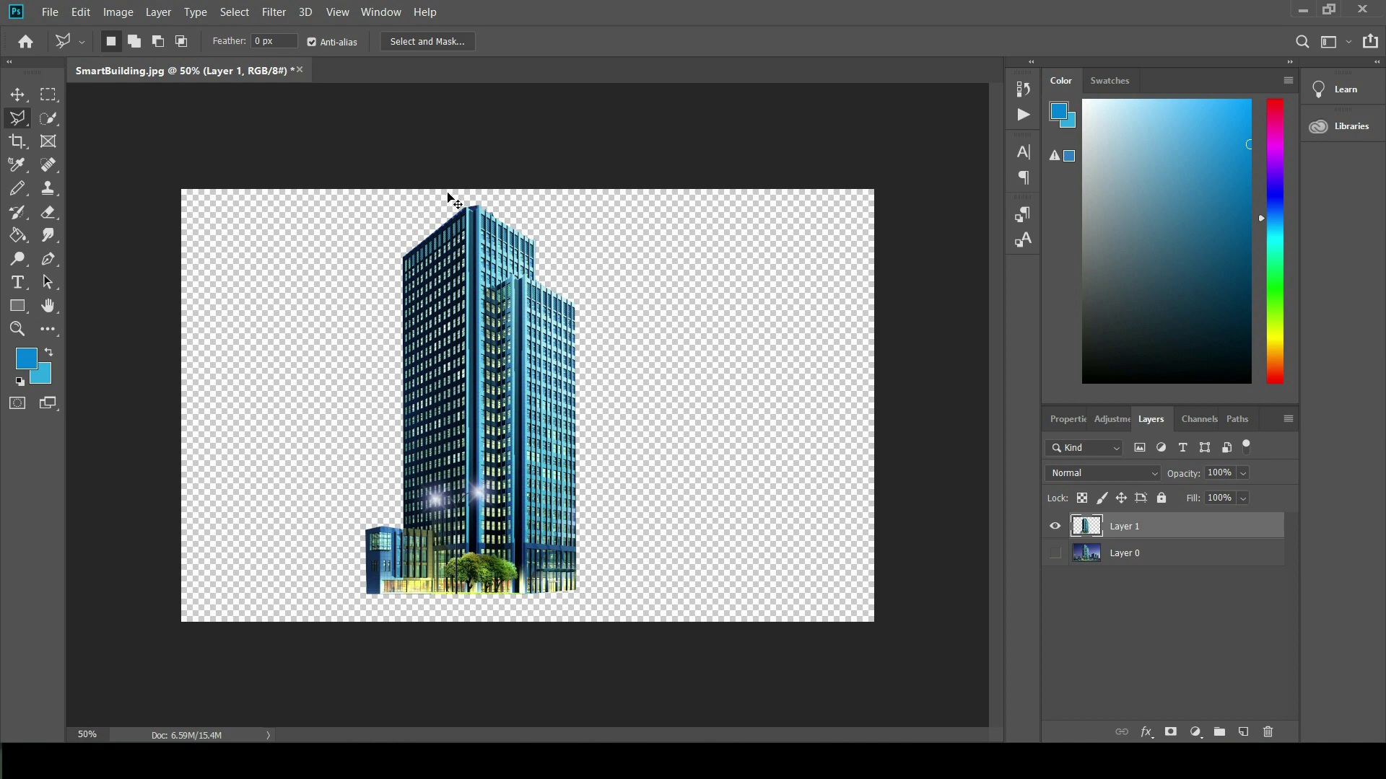
key(ctrl+minus)
key(ctrl+minus)
key(ctrl+minus)
key(ctrl+plus)
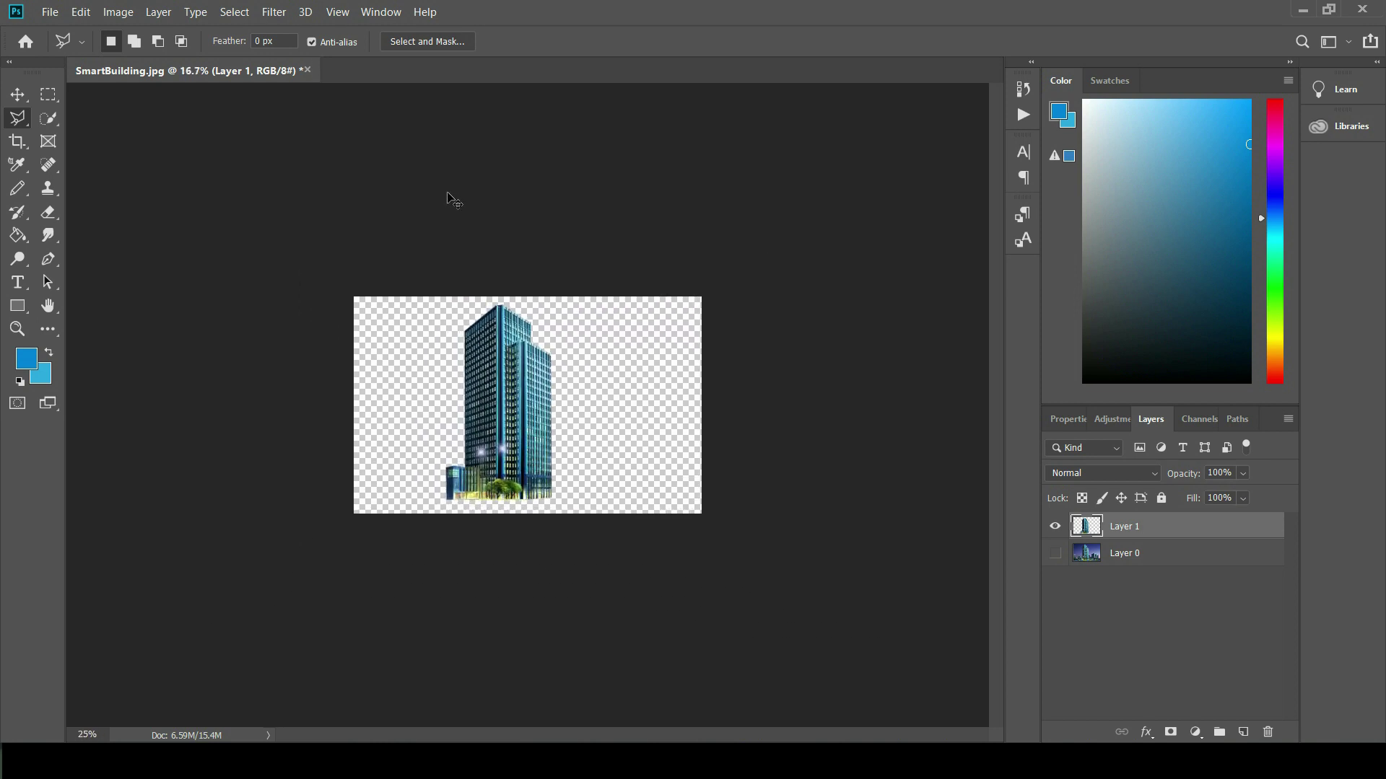
key(ctrl+plus)
key(ctrl+plus)
Hide Layer 1, show Layer 0 again, and delete Layer 1
click(1055, 526)
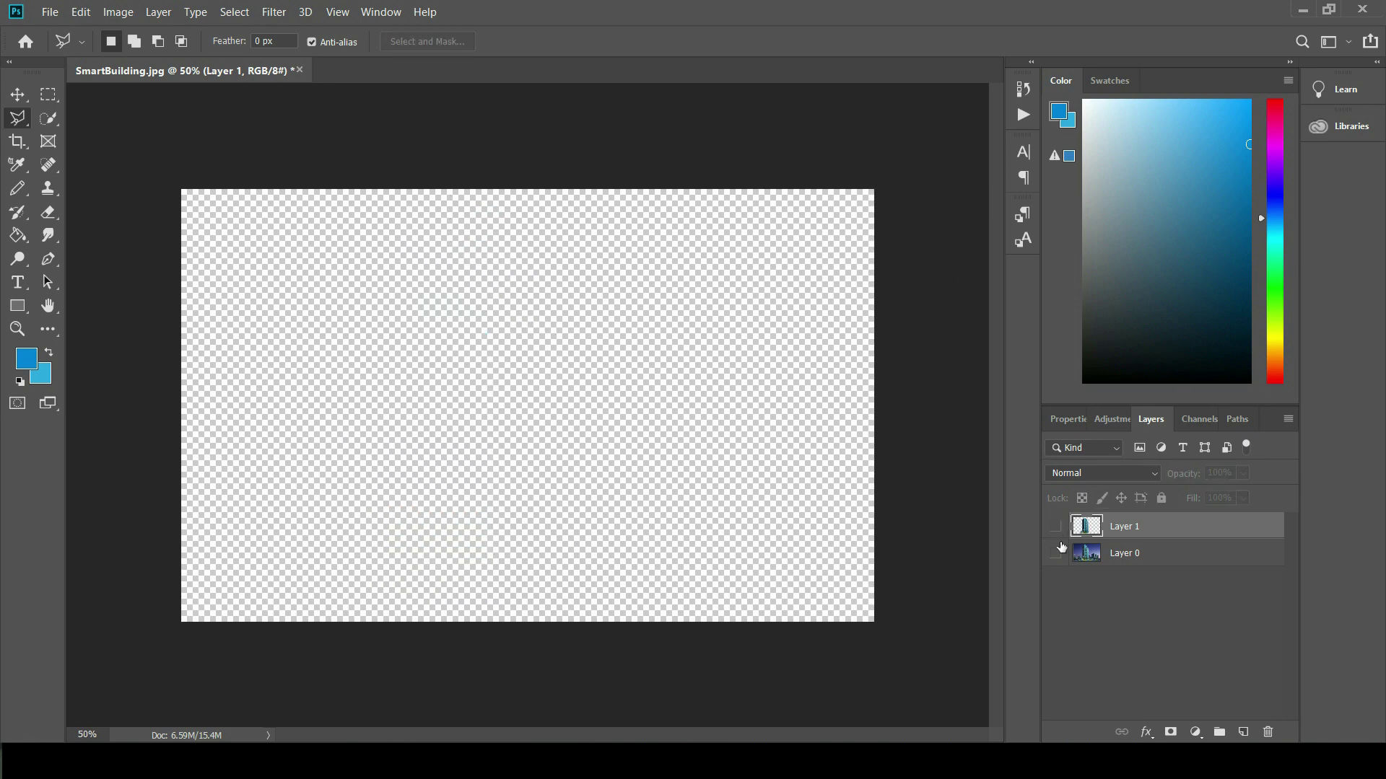
click(1054, 553)
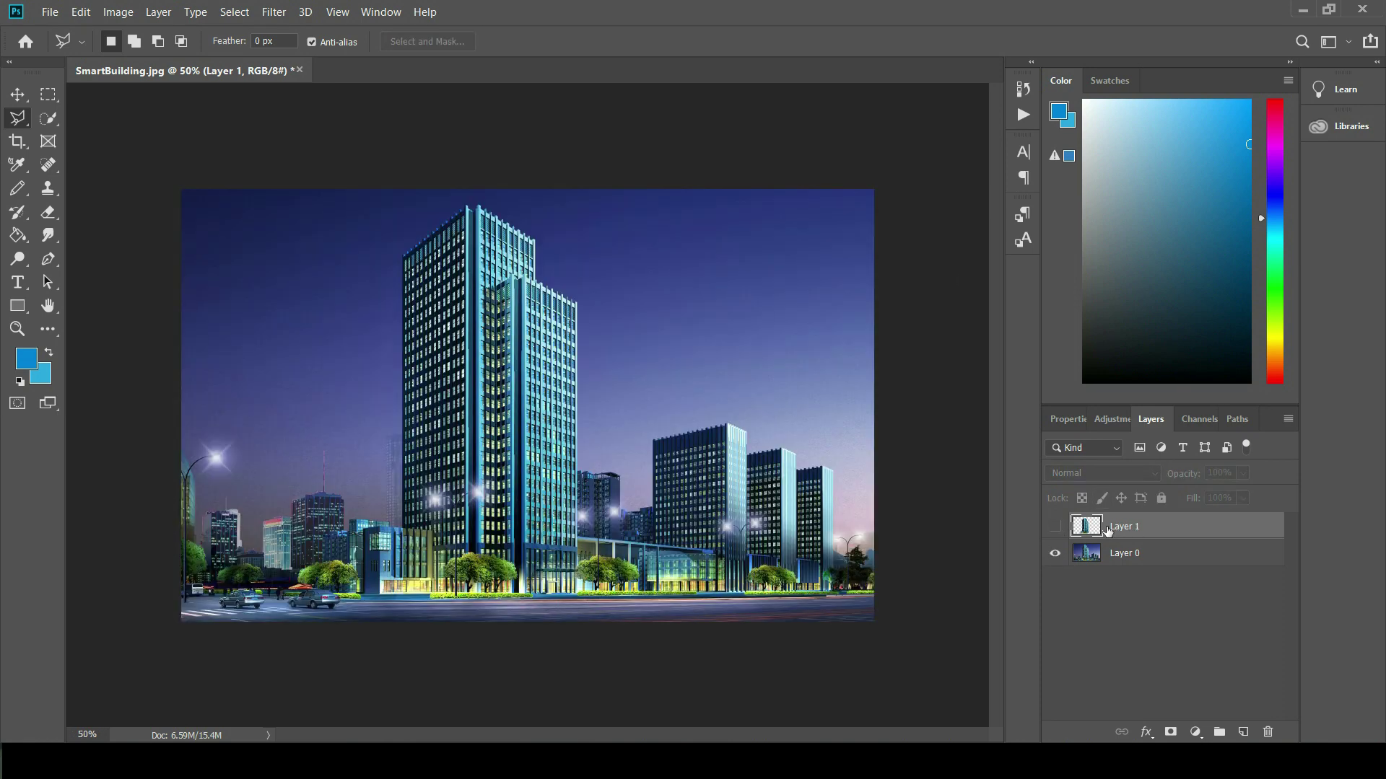
key(Delete)
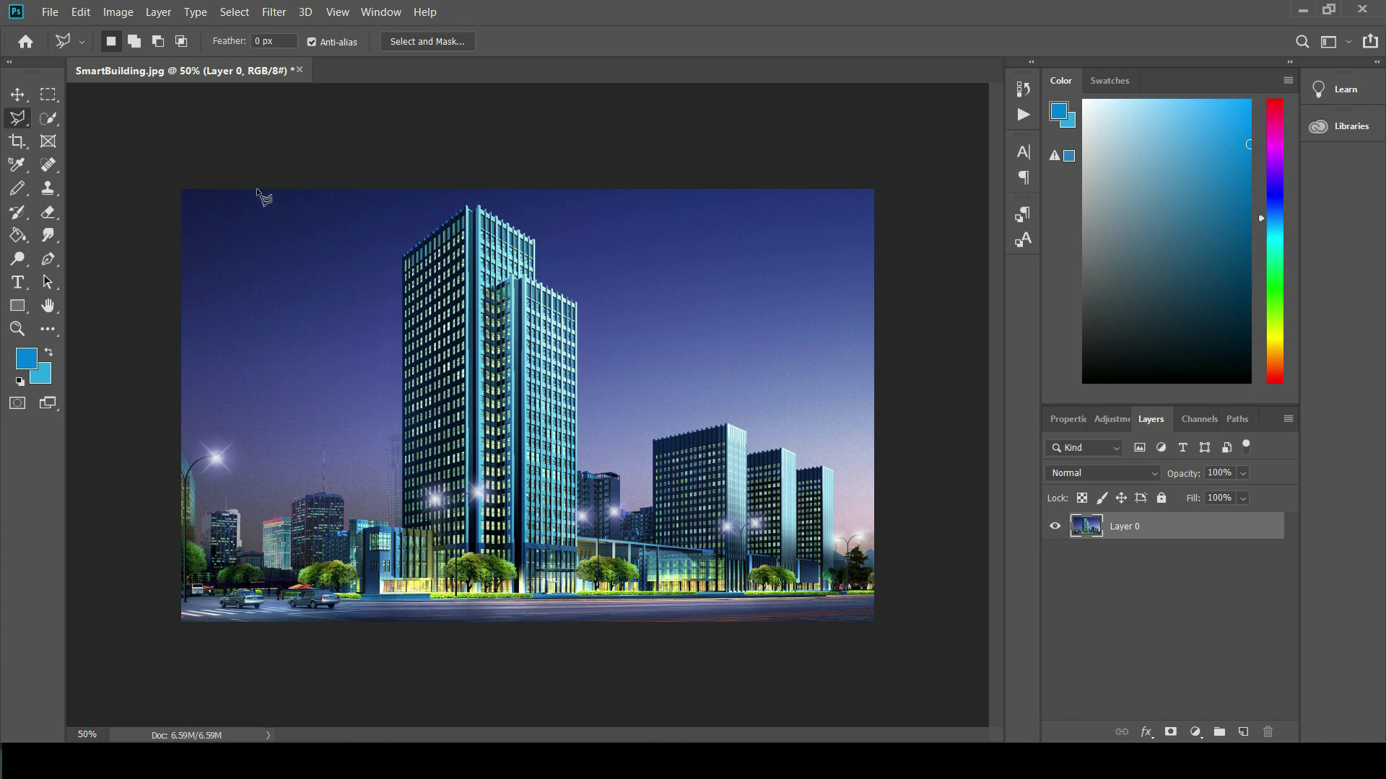
Choose the Magnetic Lasso Tool from the flyout and zoom and pan to the tower's left edge
right_click(27, 127)
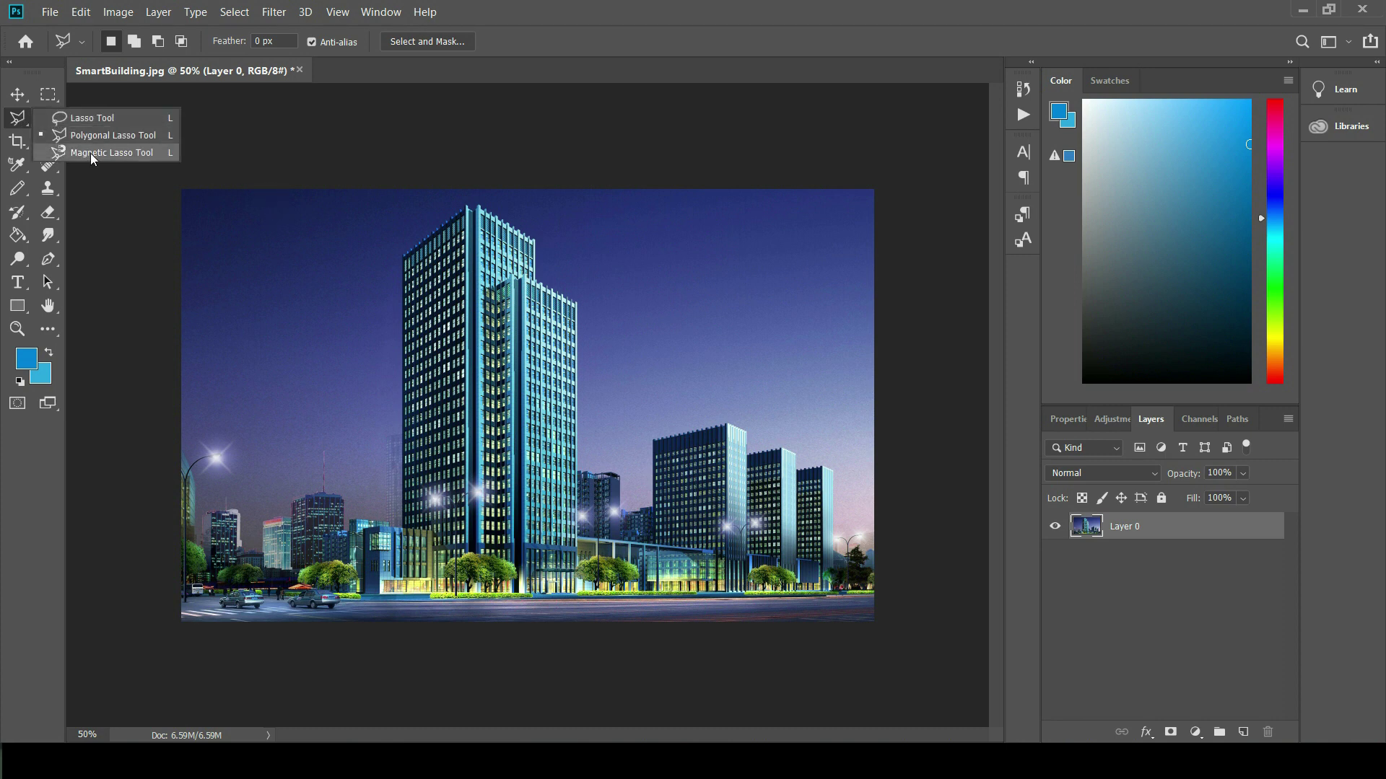
click(92, 152)
scroll(469, 334, up, 2)
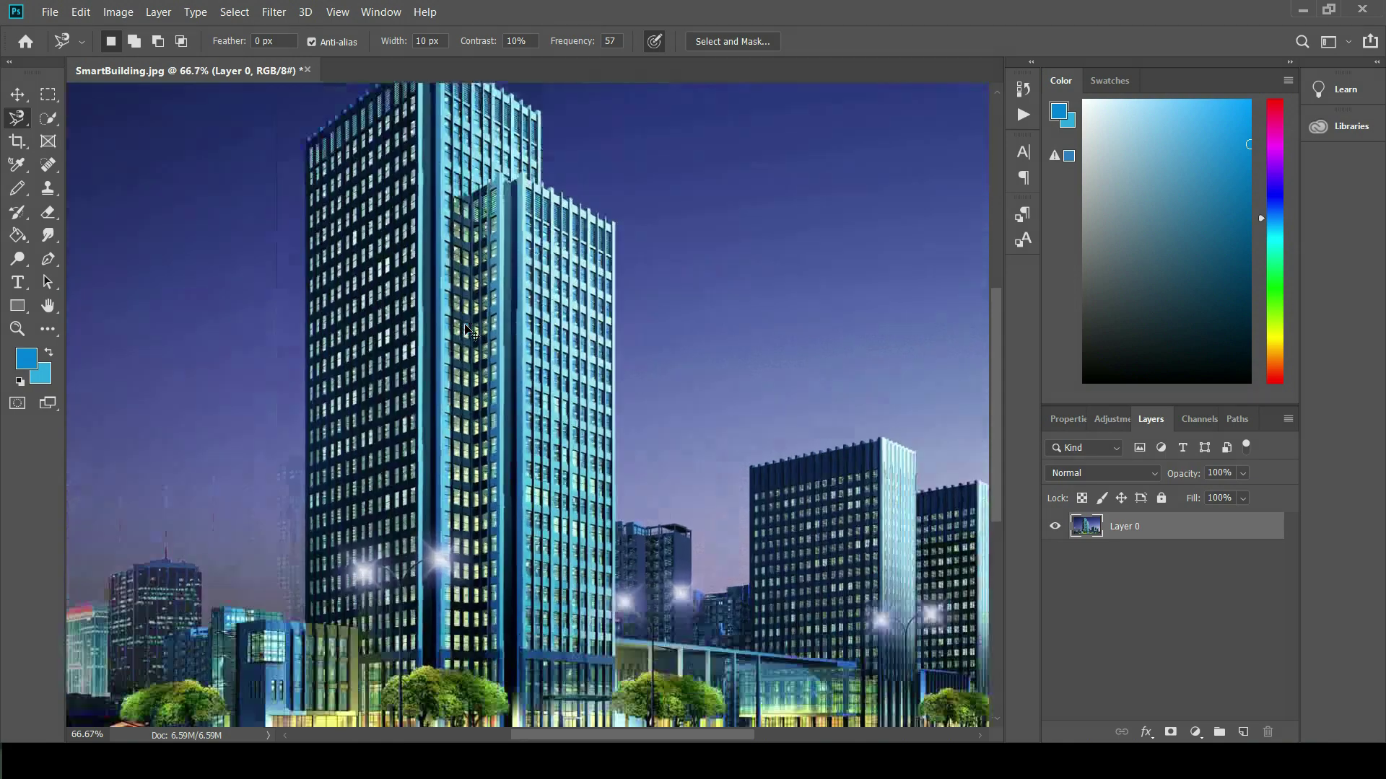
scroll(469, 333, up, 1)
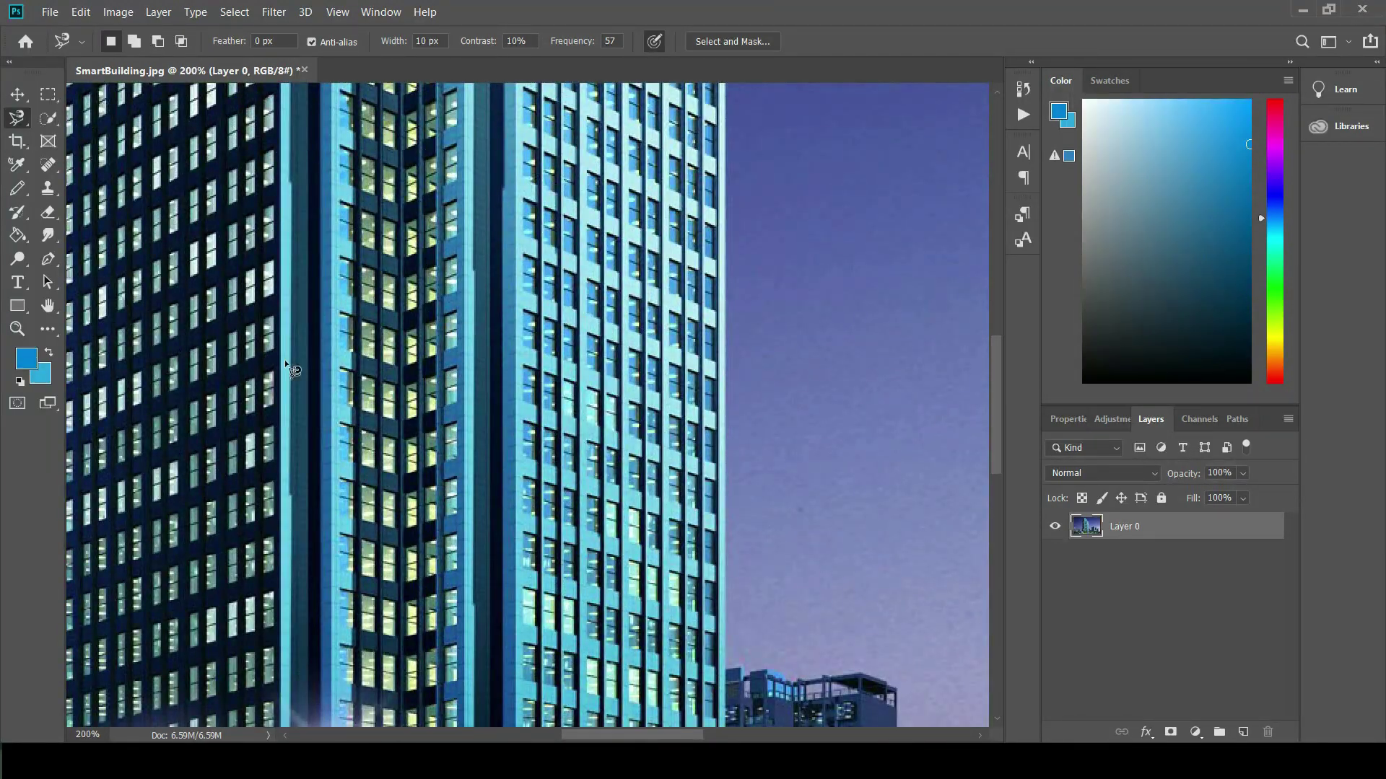
drag(288, 362, 682, 477)
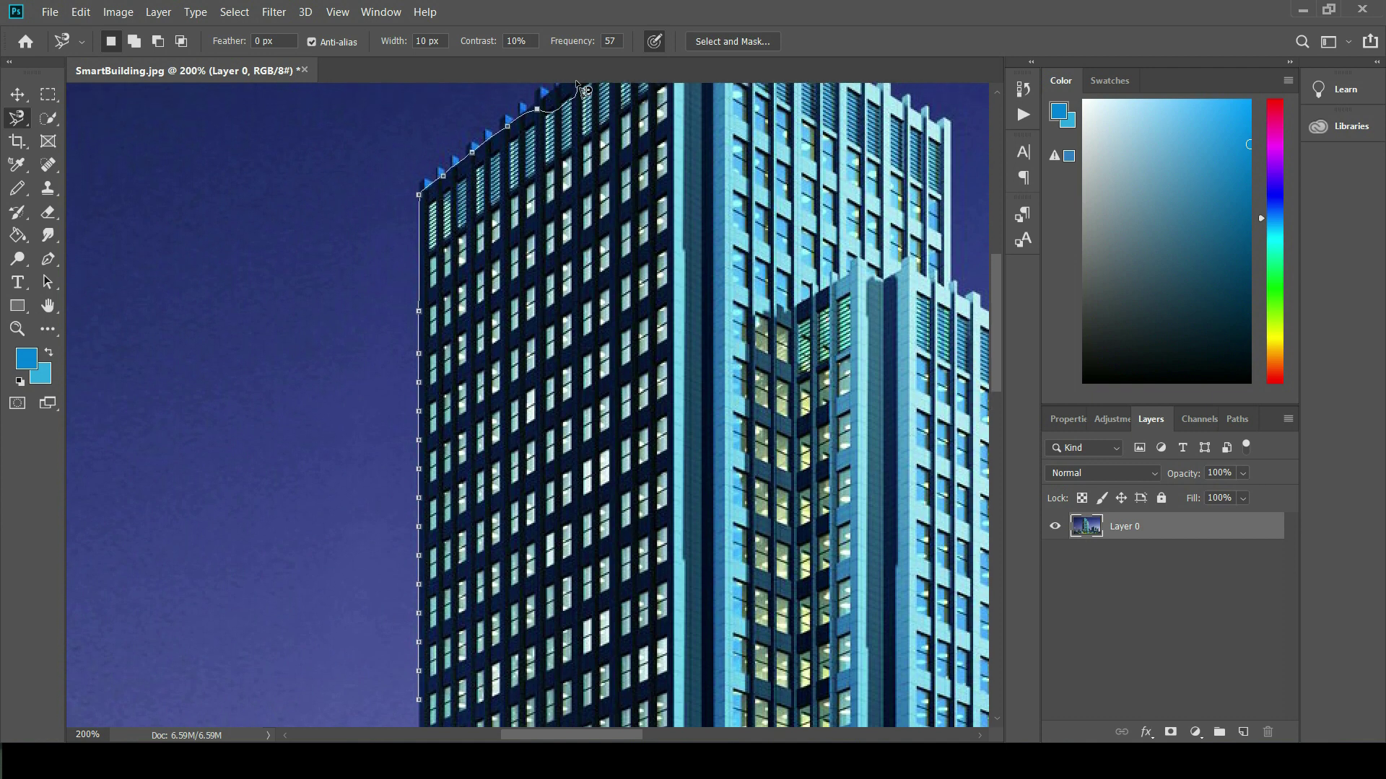
scroll(583, 90, up, 3)
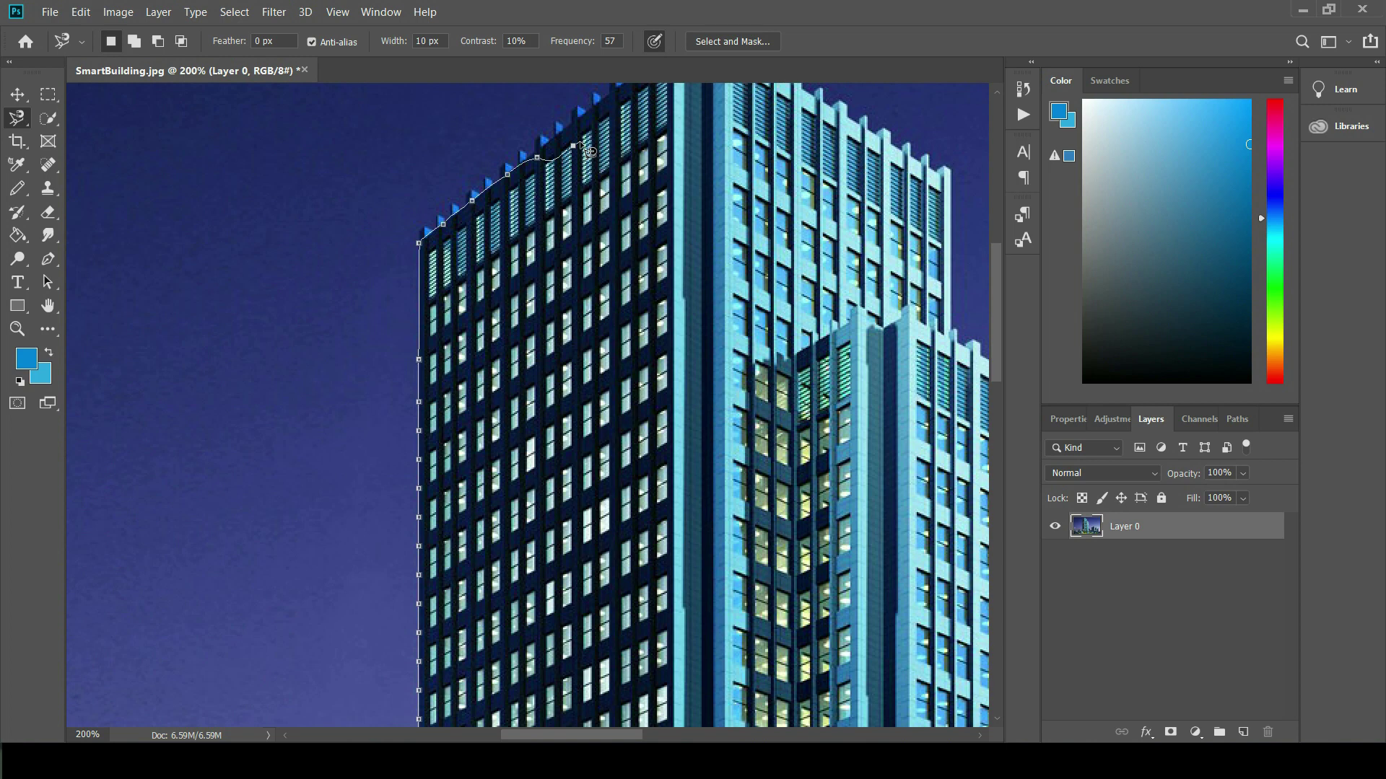
Undo the last misplaced magnetic anchor and scroll along the outline over the roof and base
key(BackSpace)
scroll(657, 83, up, 2)
scroll(658, 81, up, 1)
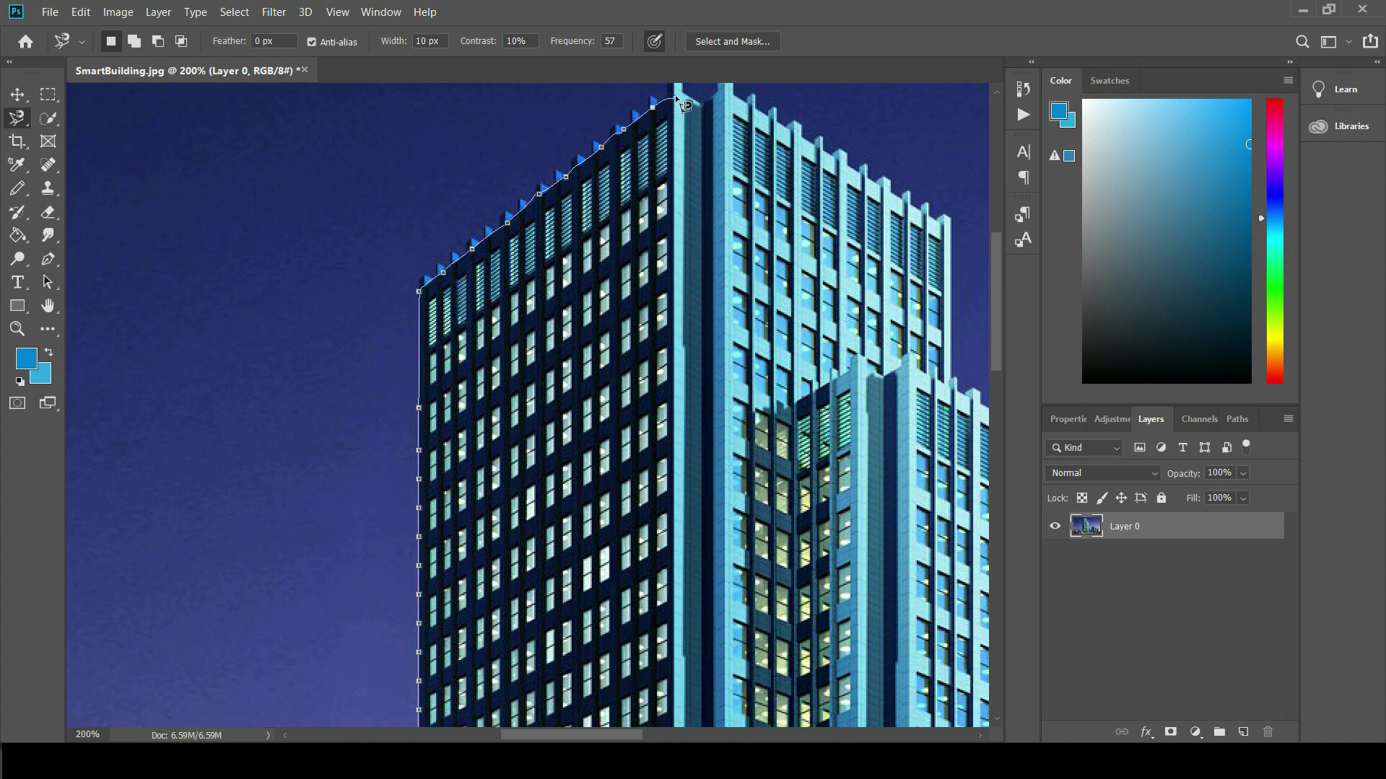
scroll(676, 107, up, 2)
scroll(671, 239, up, 5)
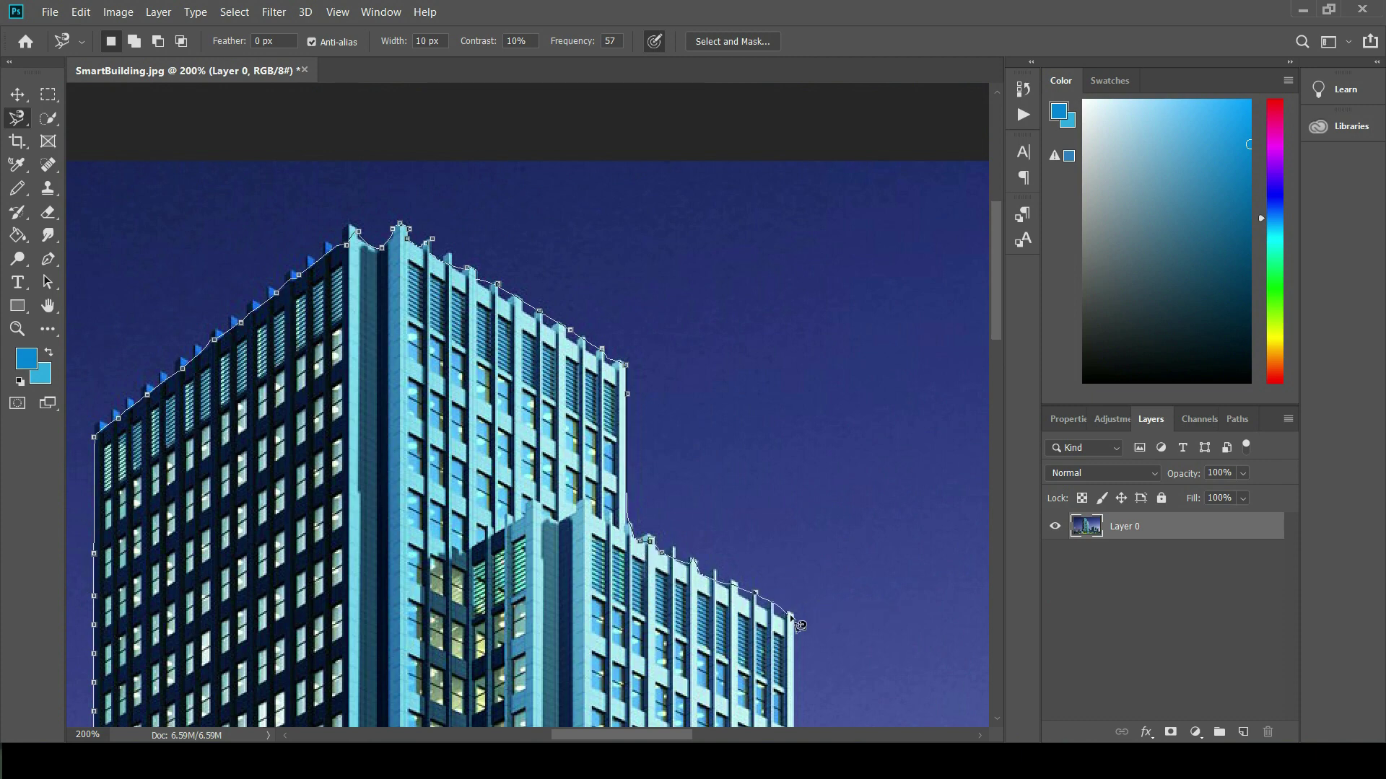
scroll(802, 635, down, 1)
scroll(801, 642, down, 4)
scroll(805, 657, down, 3)
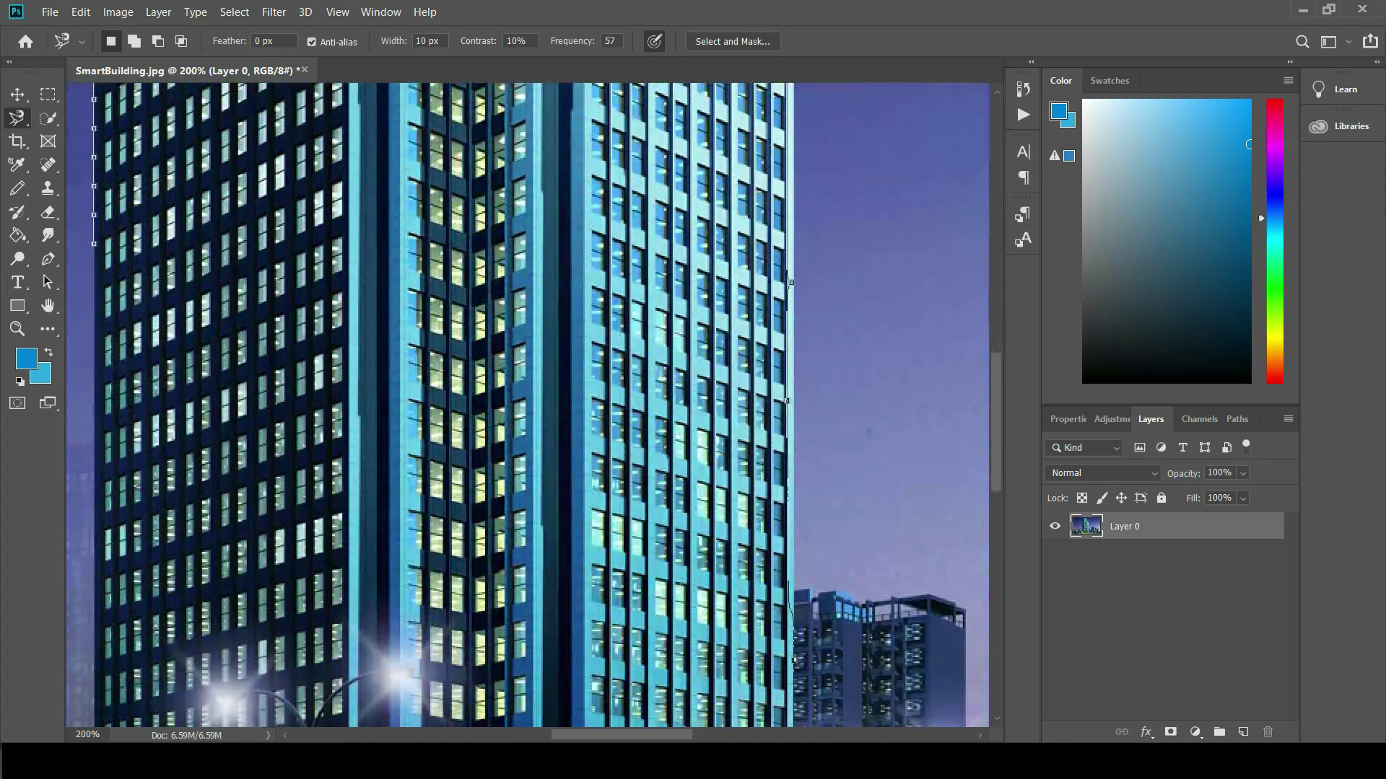
scroll(808, 671, down, 1)
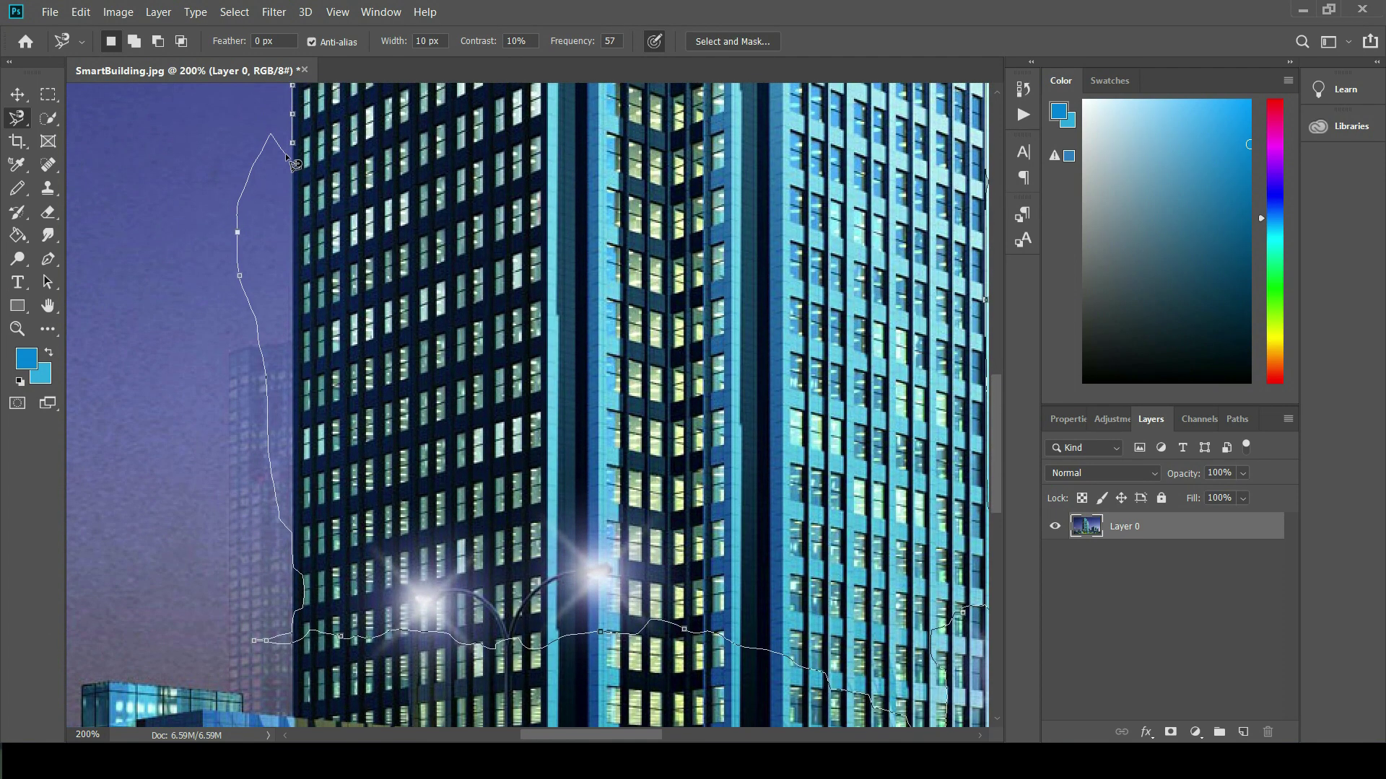
Close the magnetic outline, review the selection zoomed out and at 100%, then open the lasso flyout
click(303, 155)
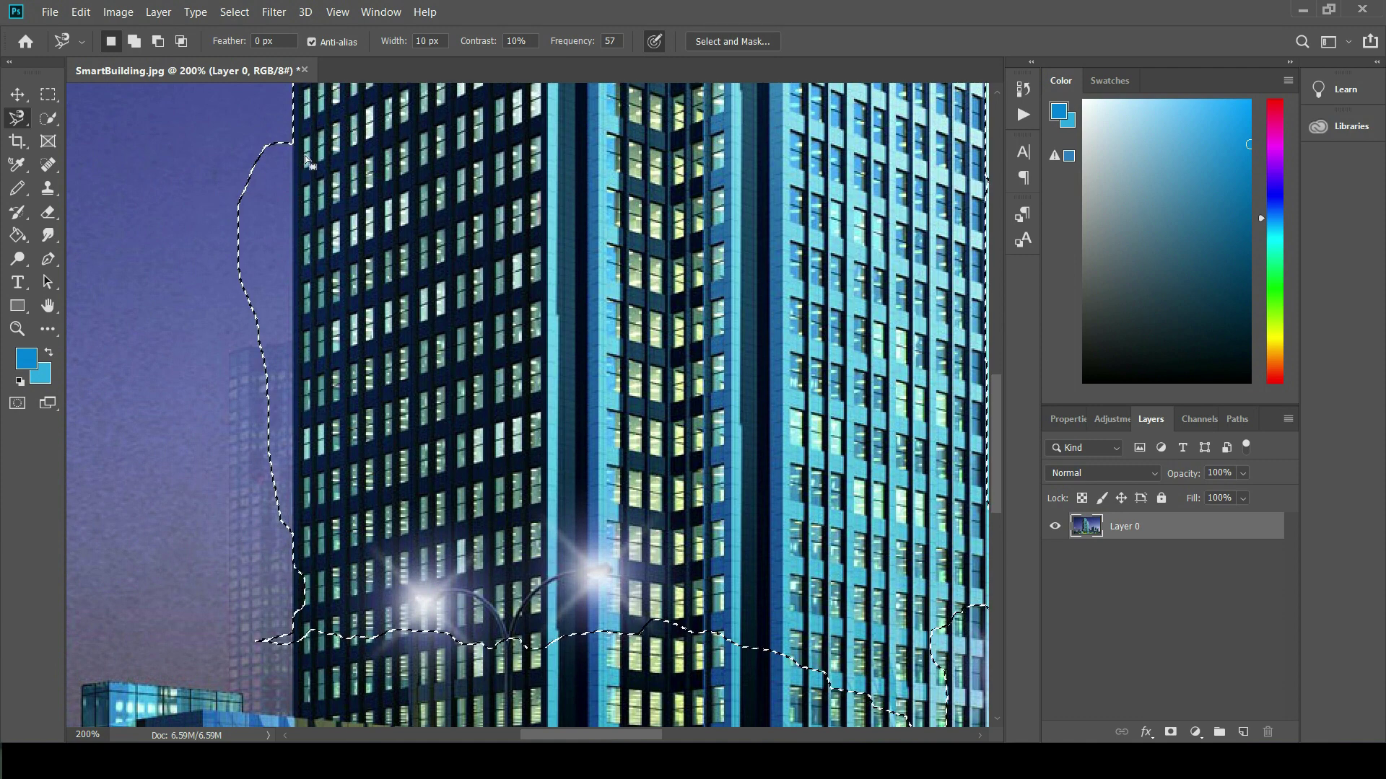
key(ctrl+minus)
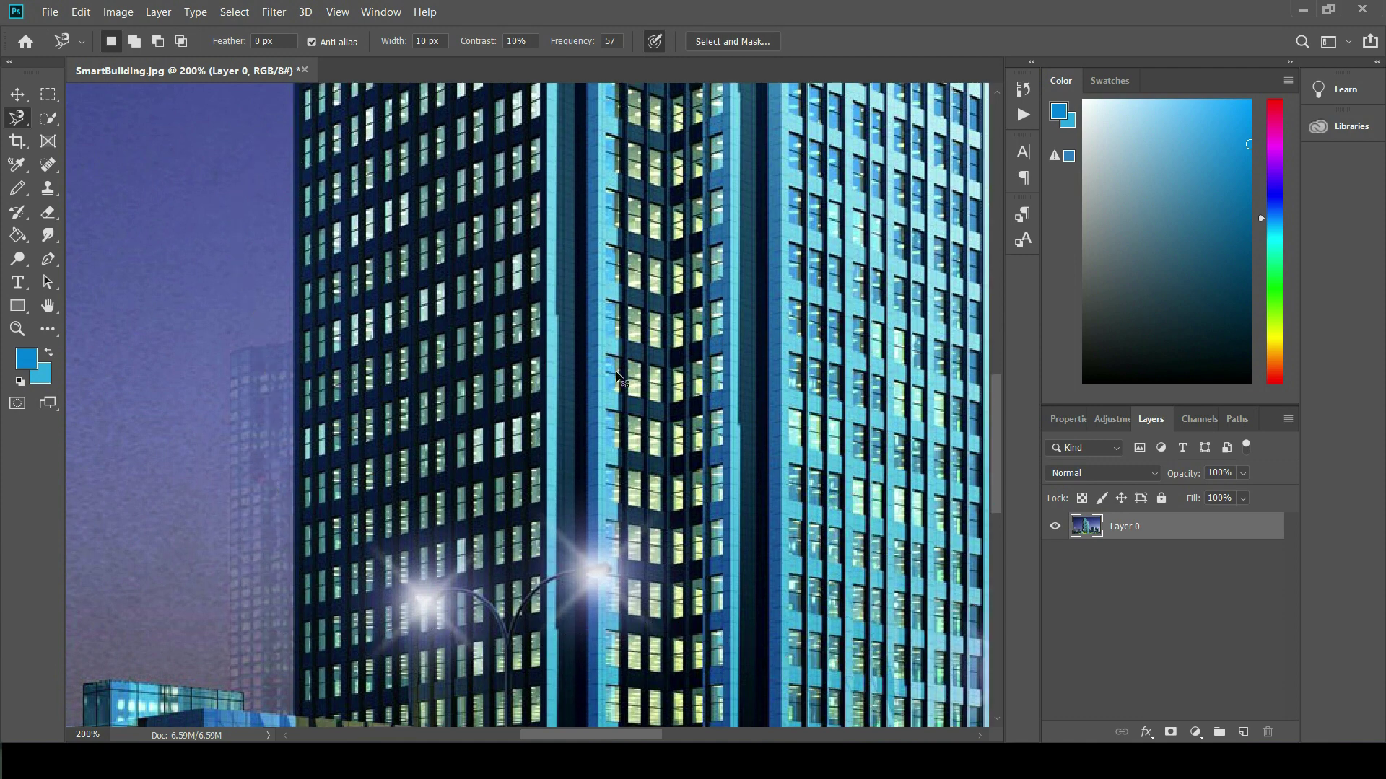
key(ctrl+minus)
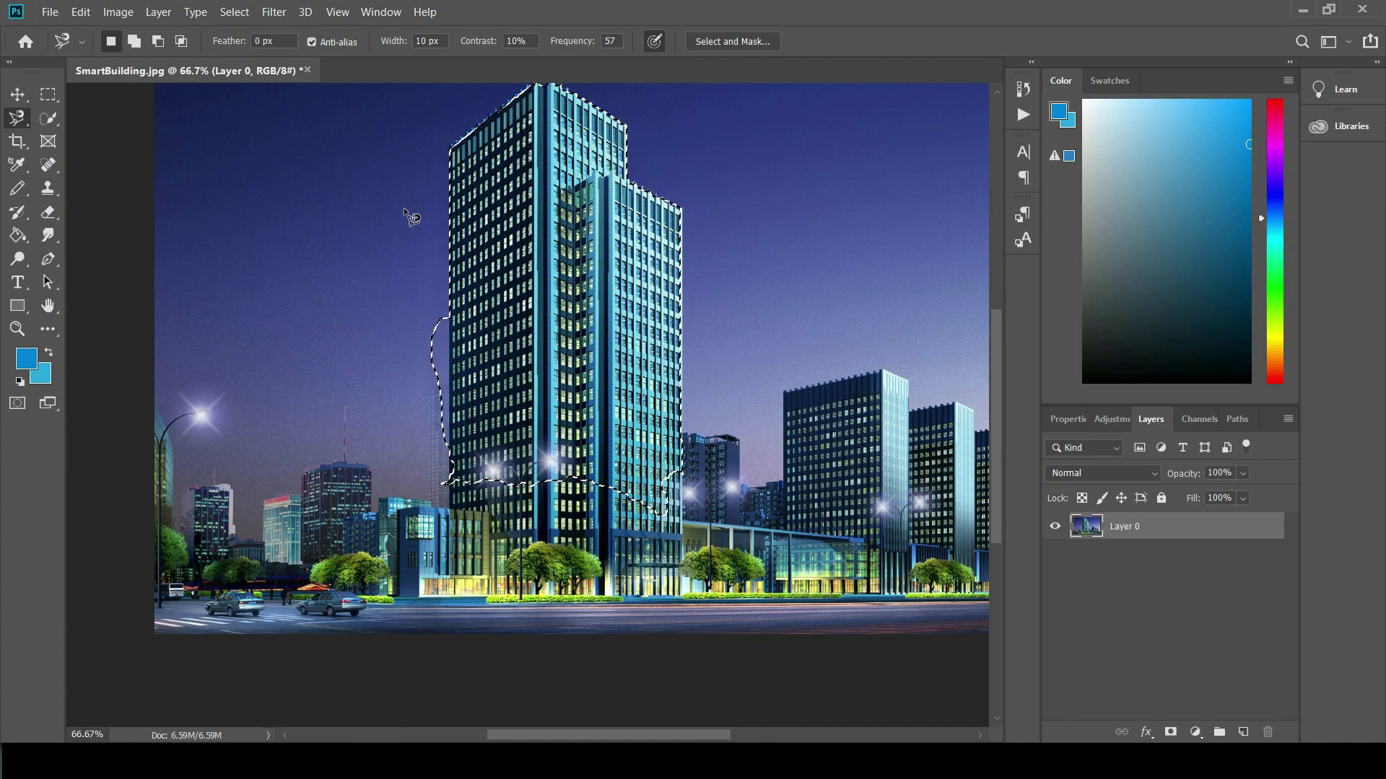
key(ctrl+plus)
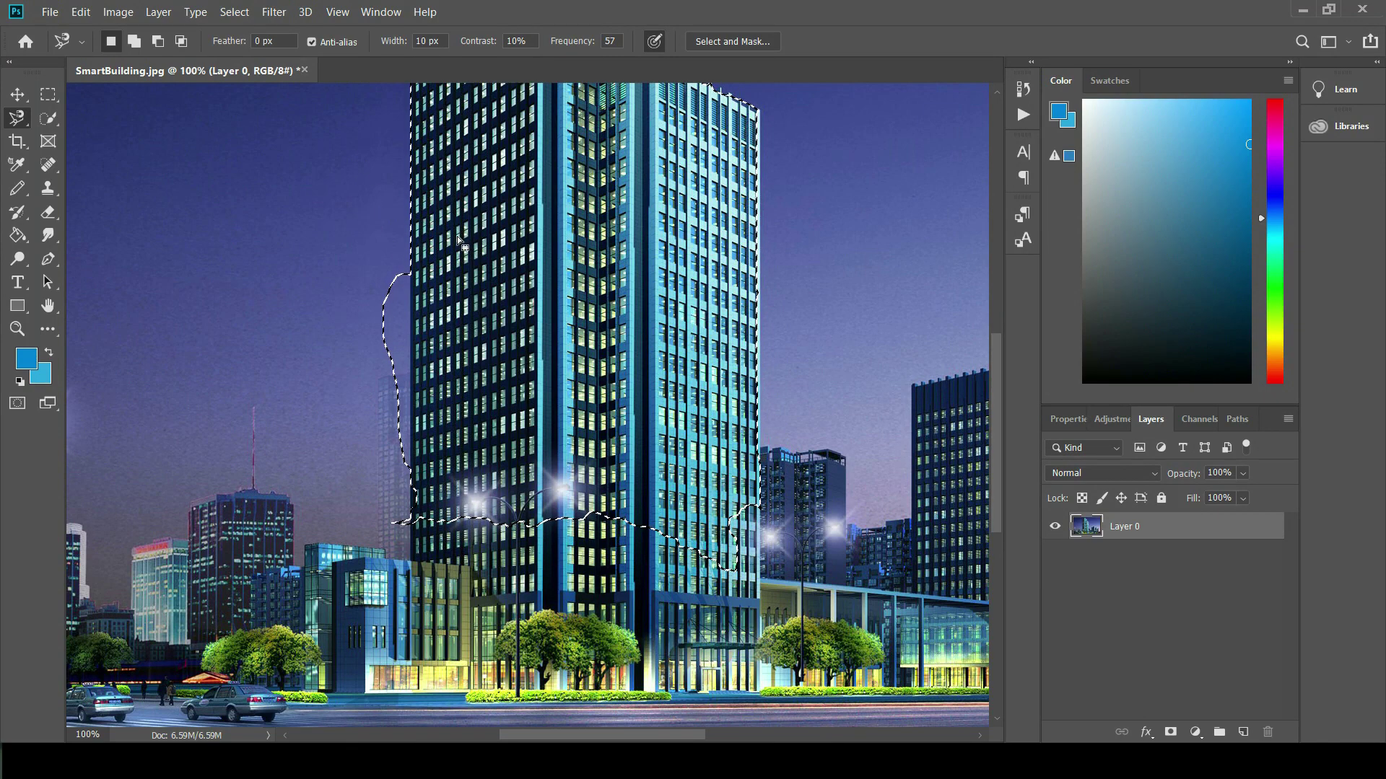
right_click(18, 118)
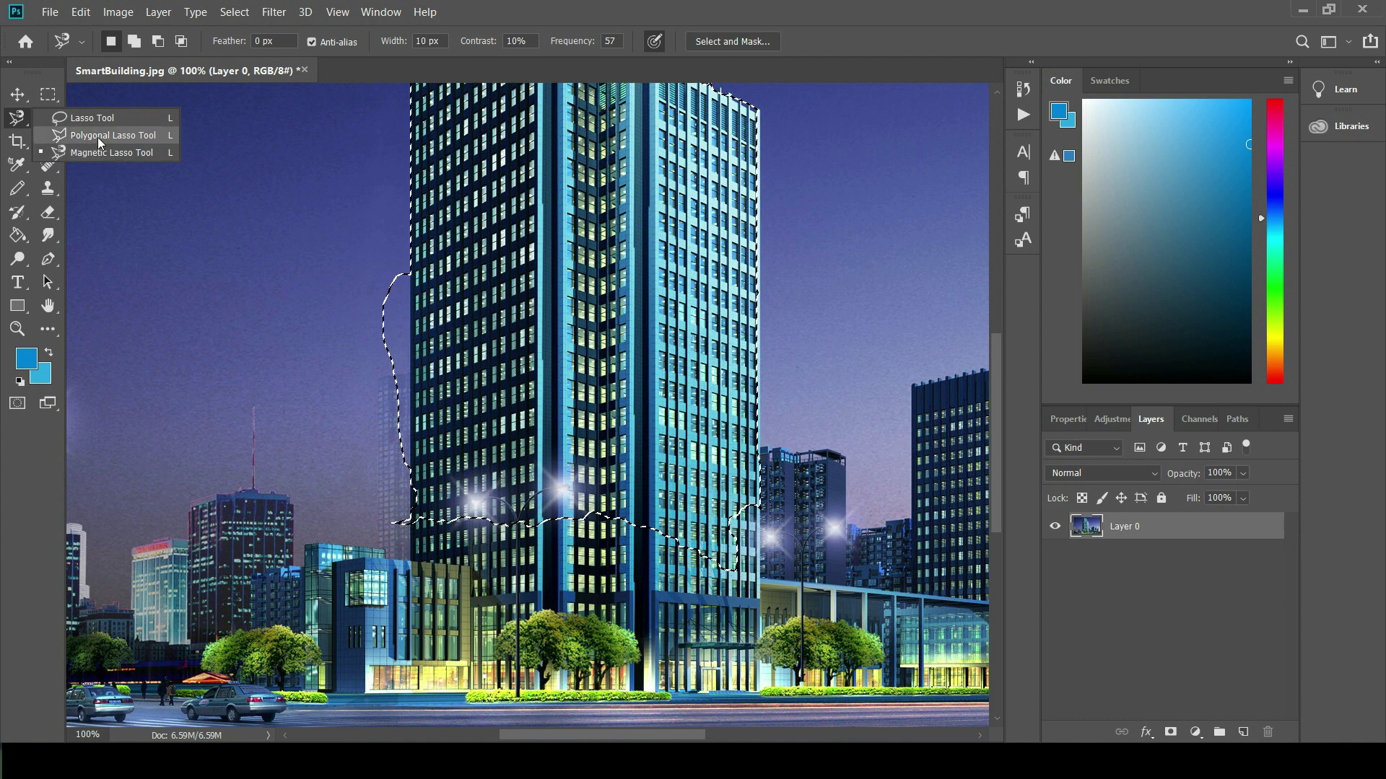
Choose the Polygonal Lasso Tool from the flyout and zoom out to 66.7%
click(98, 137)
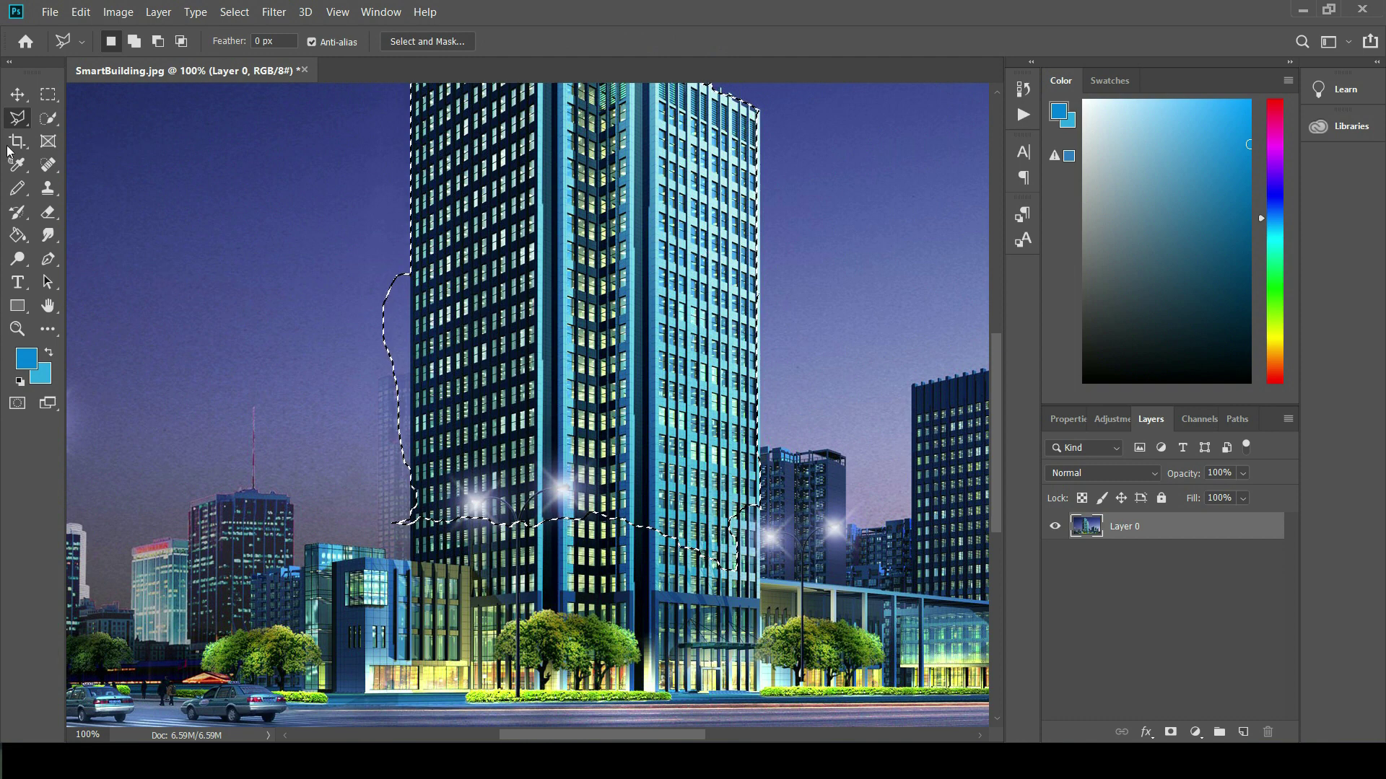
right_click(18, 118)
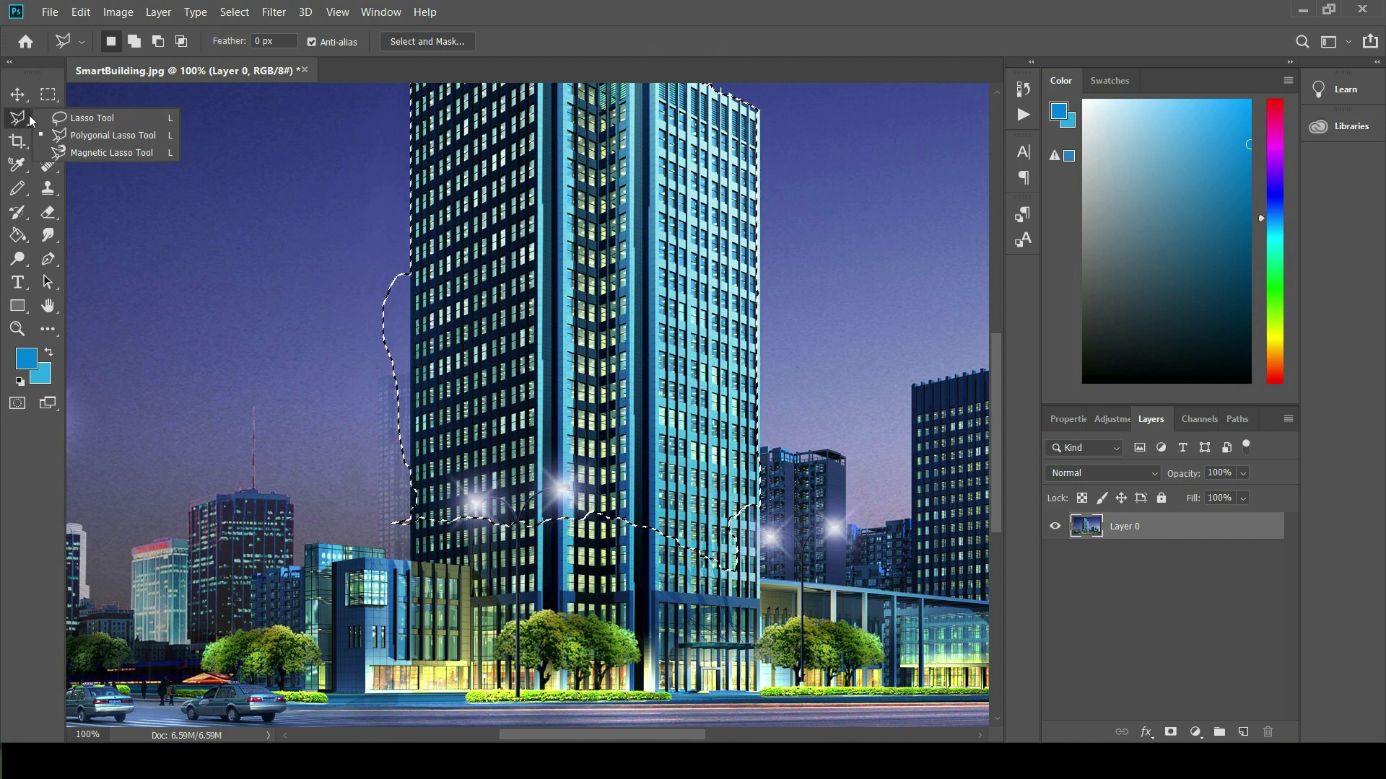
click(94, 135)
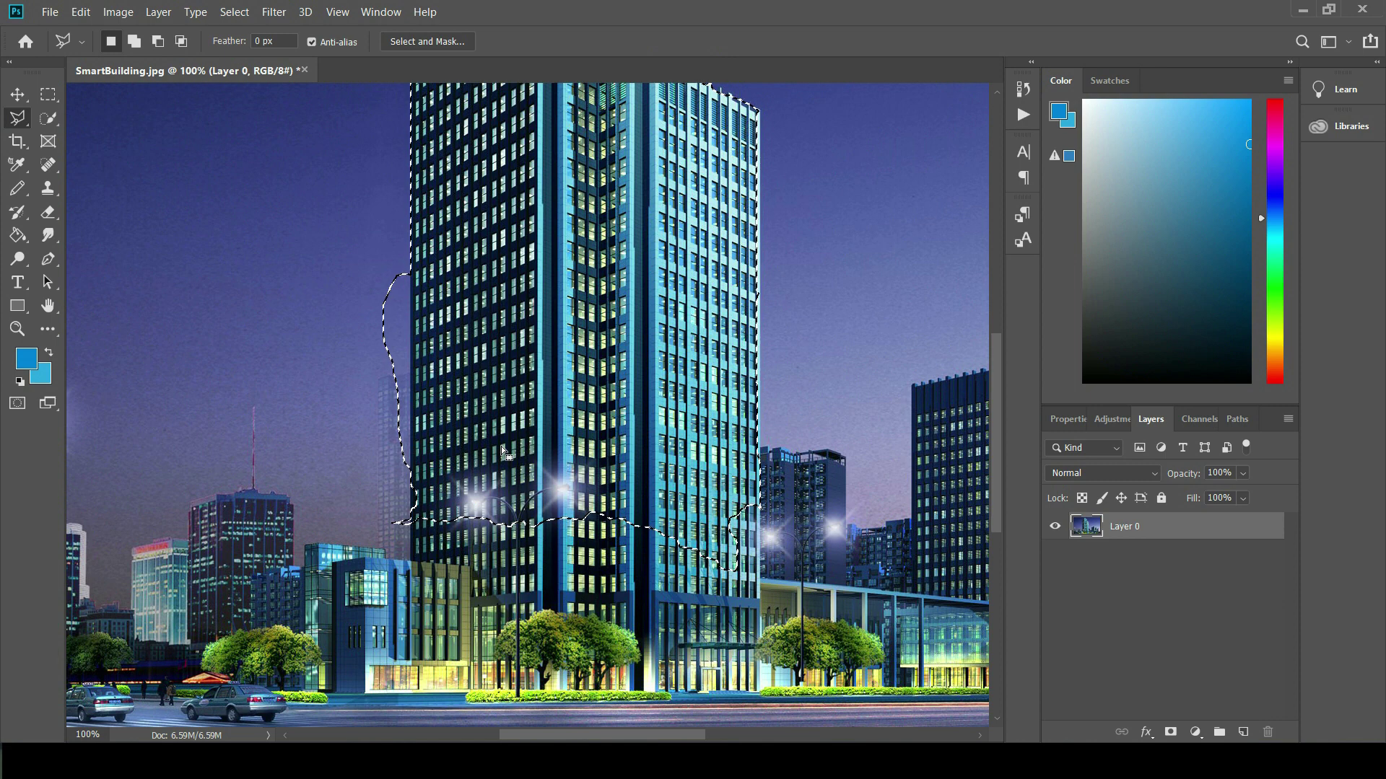
key(ctrl+minus)
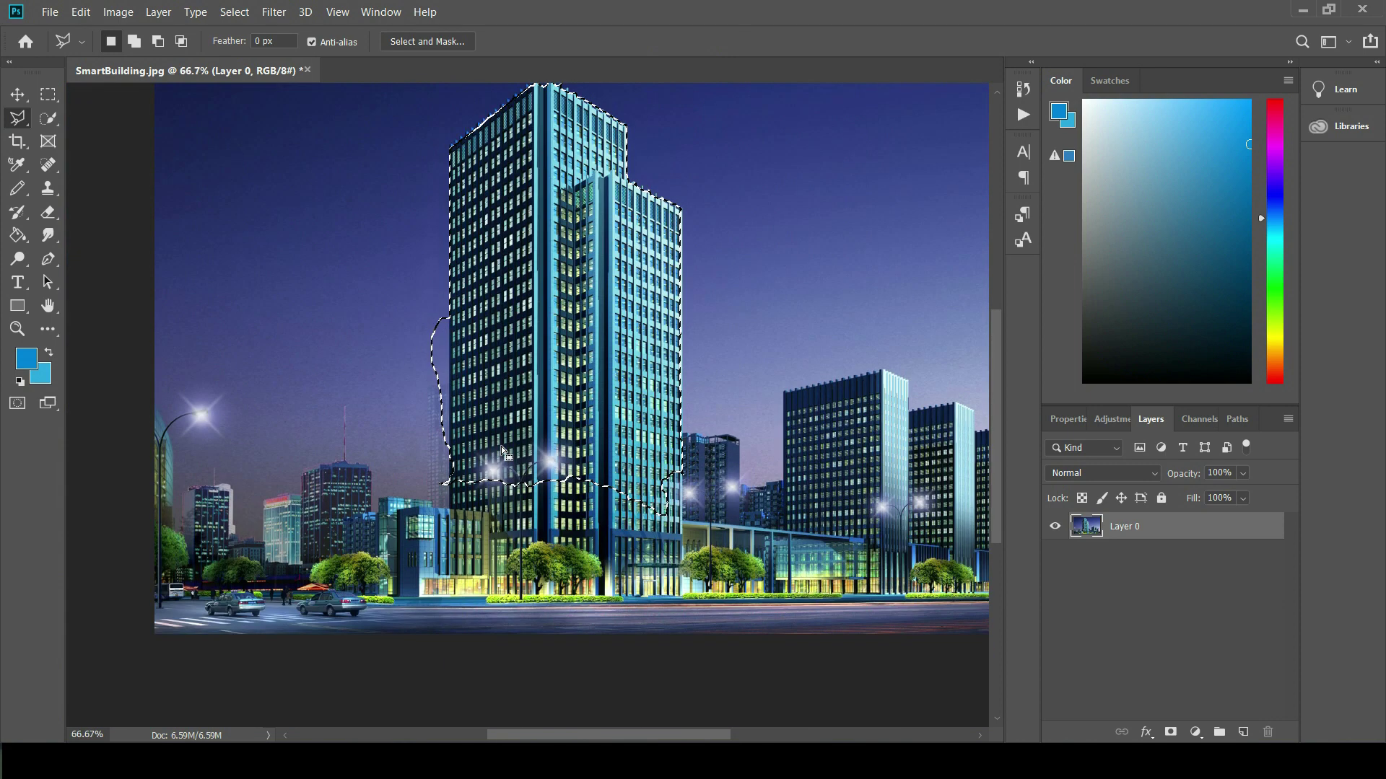